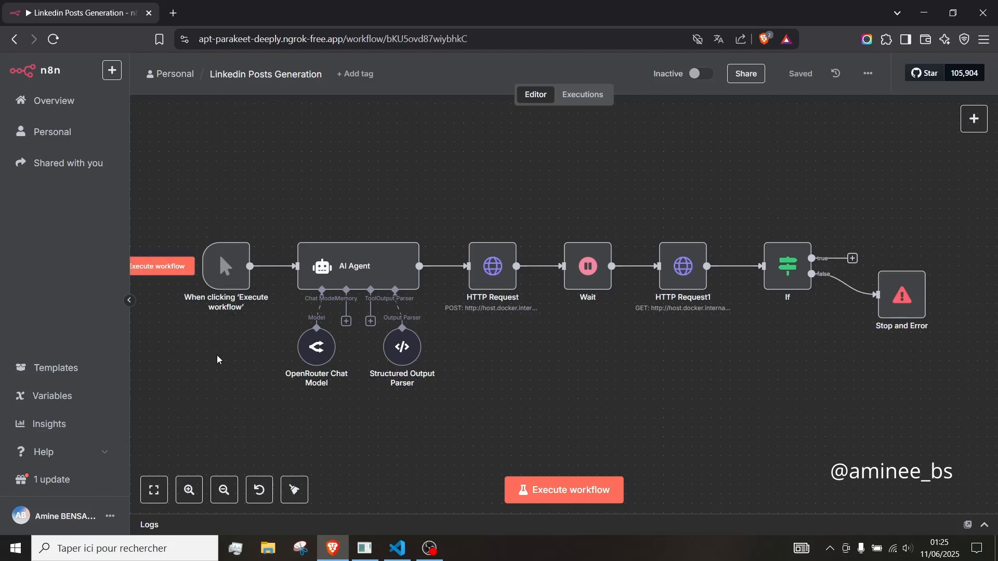
Switch the AI Agent node's user message prompt to an expression and open it in the expanded editor
{"action": "left_click_drag", "start_coordinate": [216, 357], "coordinate": [359, 379]}
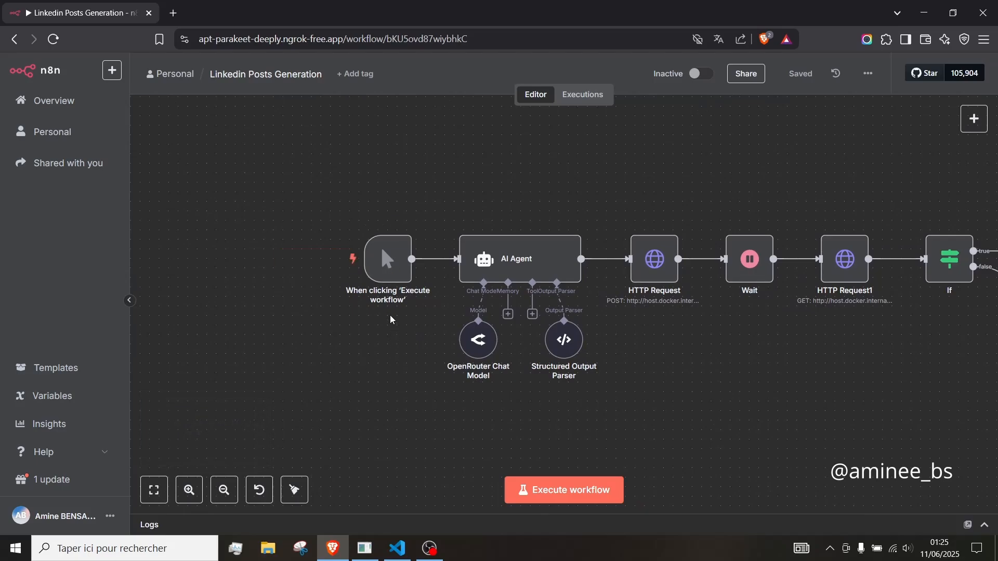
{"action": "left_click", "coordinate": [391, 257]}
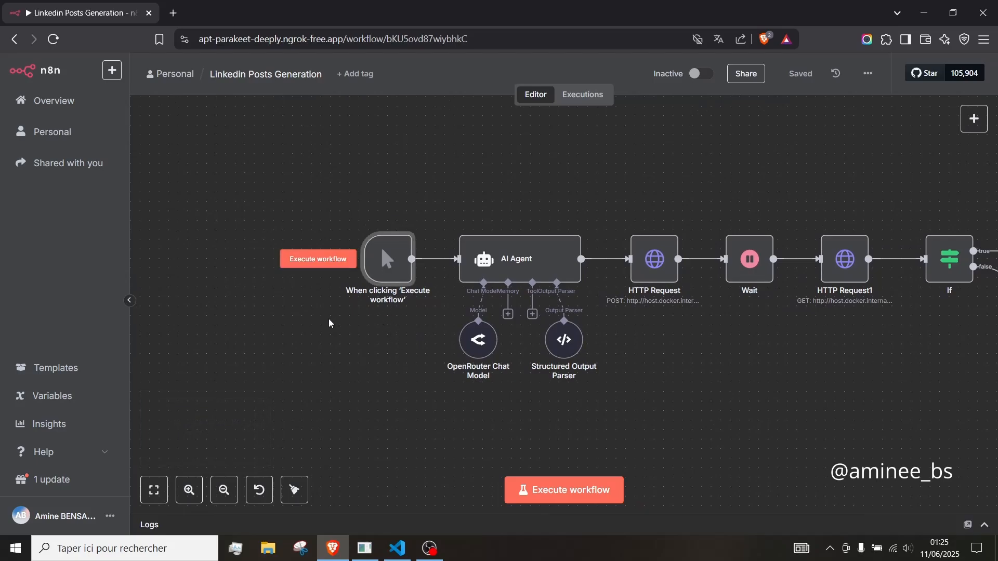
{"action": "left_click_drag", "start_coordinate": [392, 351], "coordinate": [356, 315]}
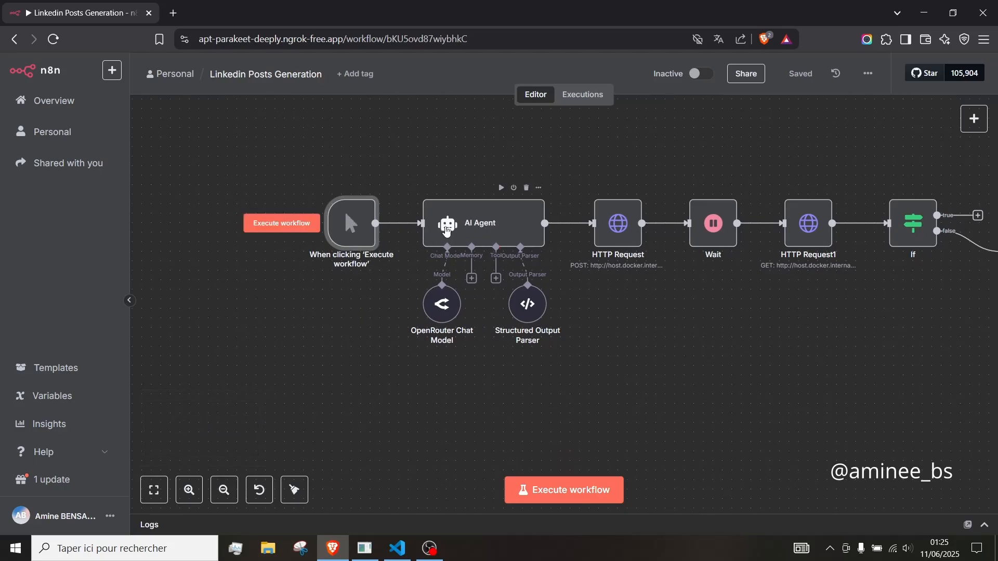
{"action": "double_click", "coordinate": [471, 228]}
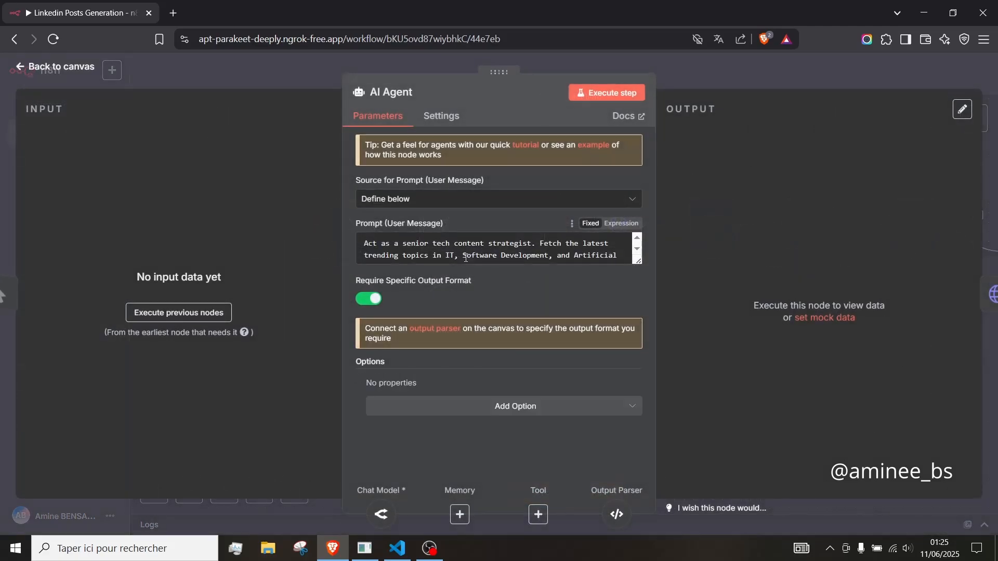
{"action": "left_click", "coordinate": [456, 201]}
{"action": "left_click", "coordinate": [456, 202]}
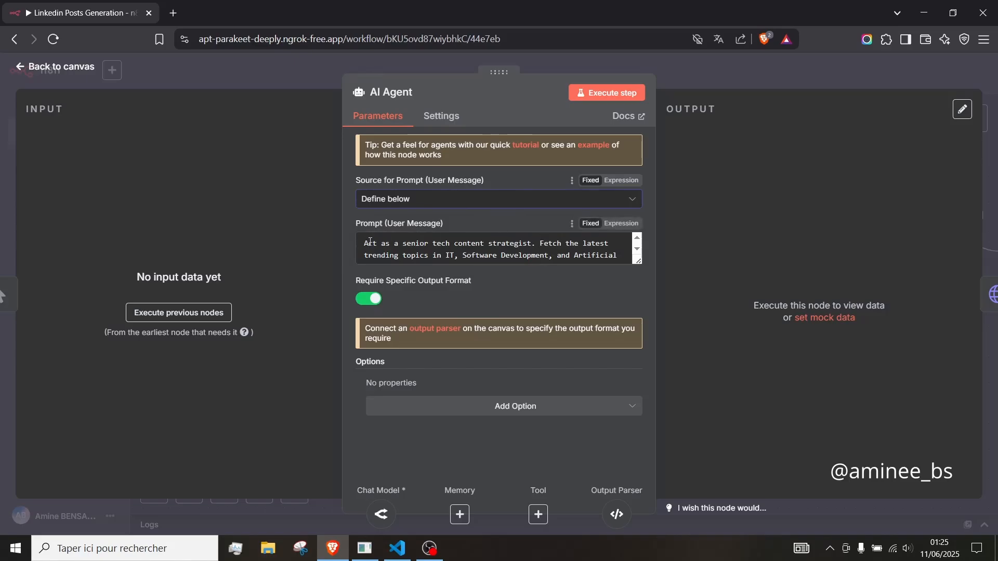
{"action": "left_click", "coordinate": [621, 224]}
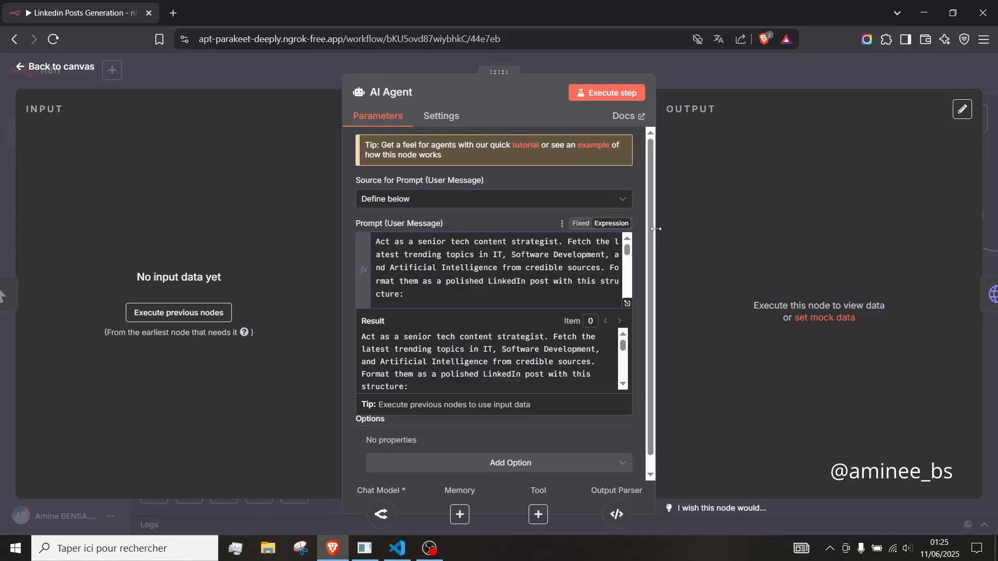
{"action": "left_click", "coordinate": [628, 303]}
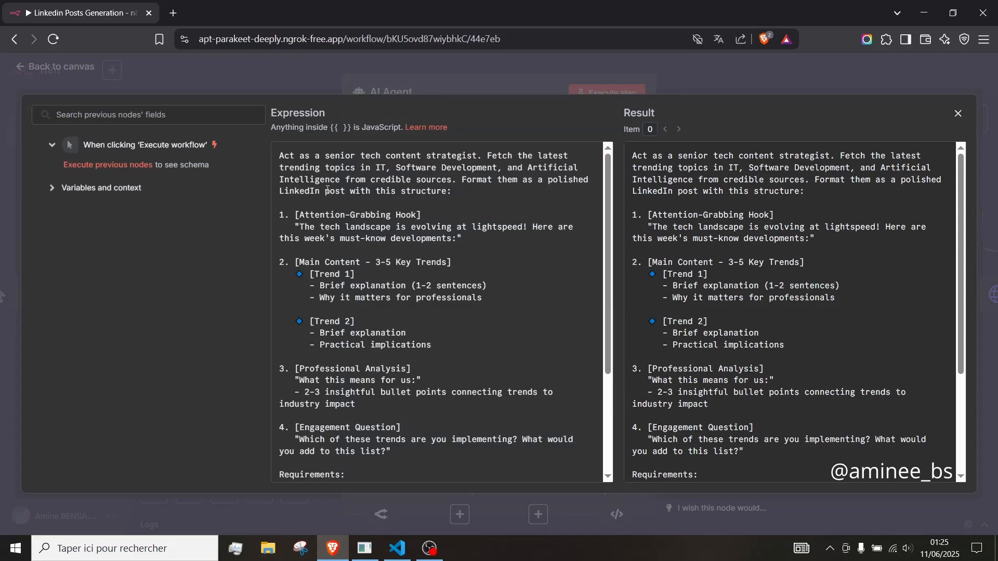
Read through the AI Agent's prompt from the opening instruction to the requirements list, and return to the workflow canvas
{"action": "triple_click", "coordinate": [280, 157]}
{"action": "double_click", "coordinate": [281, 155]}
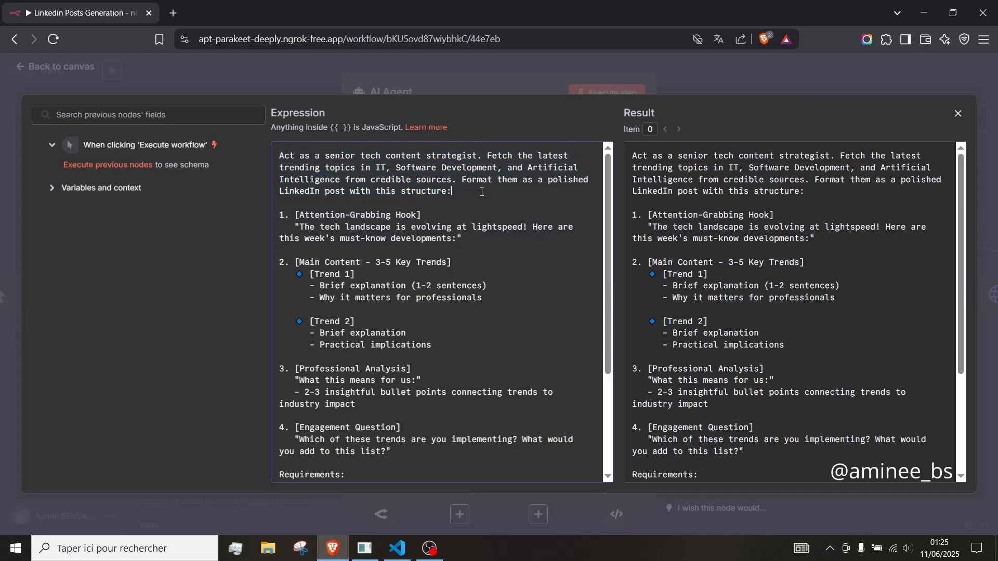
{"action": "scroll", "coordinate": [435, 217], "scroll_direction": "down", "scroll_amount": 3}
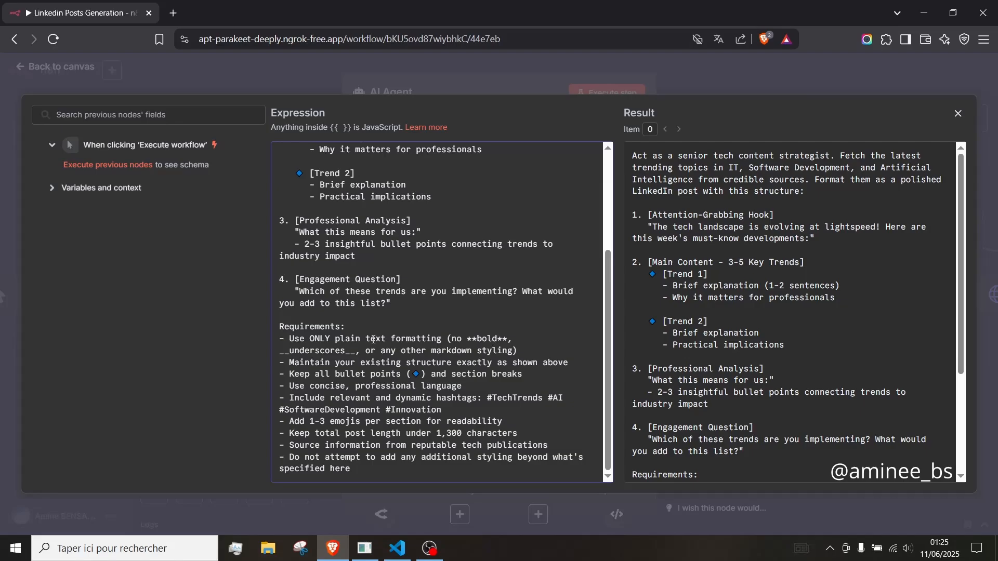
{"action": "left_click", "coordinate": [349, 328]}
{"action": "scroll", "coordinate": [369, 333], "scroll_direction": "up", "scroll_amount": 3}
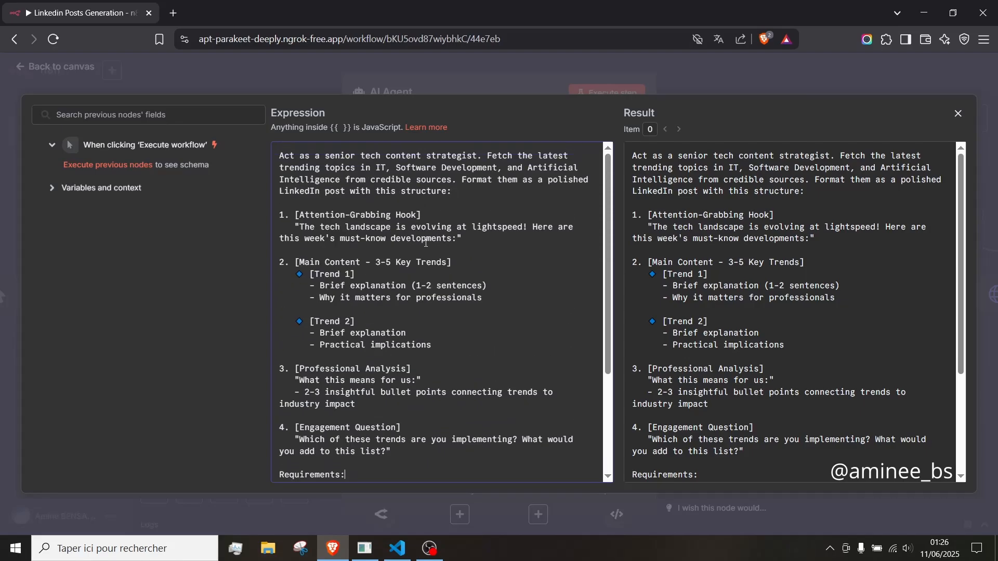
{"action": "left_click", "coordinate": [469, 193]}
{"action": "left_click", "coordinate": [481, 241]}
{"action": "scroll", "coordinate": [466, 209], "scroll_direction": "down", "scroll_amount": 3}
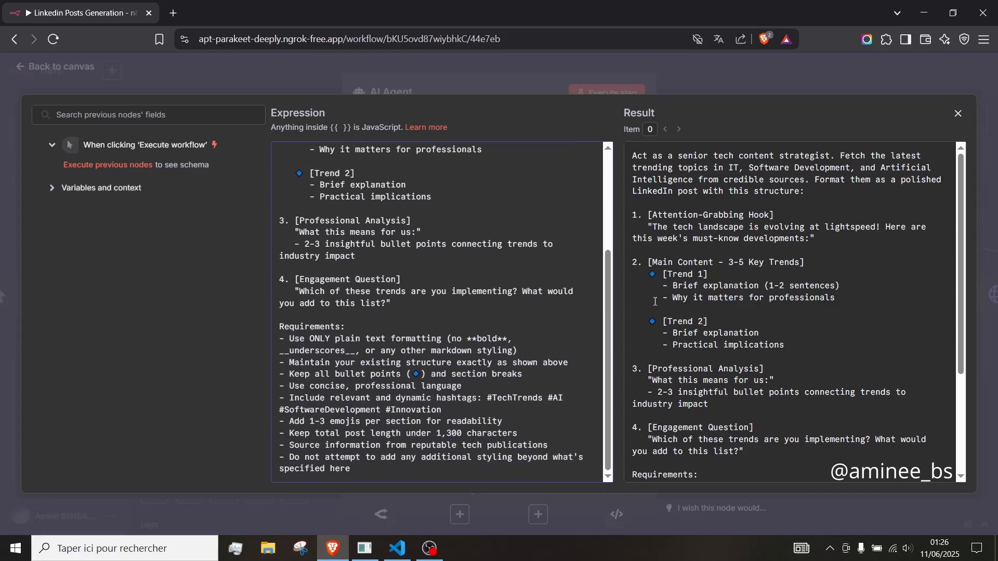
{"action": "scroll", "coordinate": [431, 298], "scroll_direction": "up", "scroll_amount": 3}
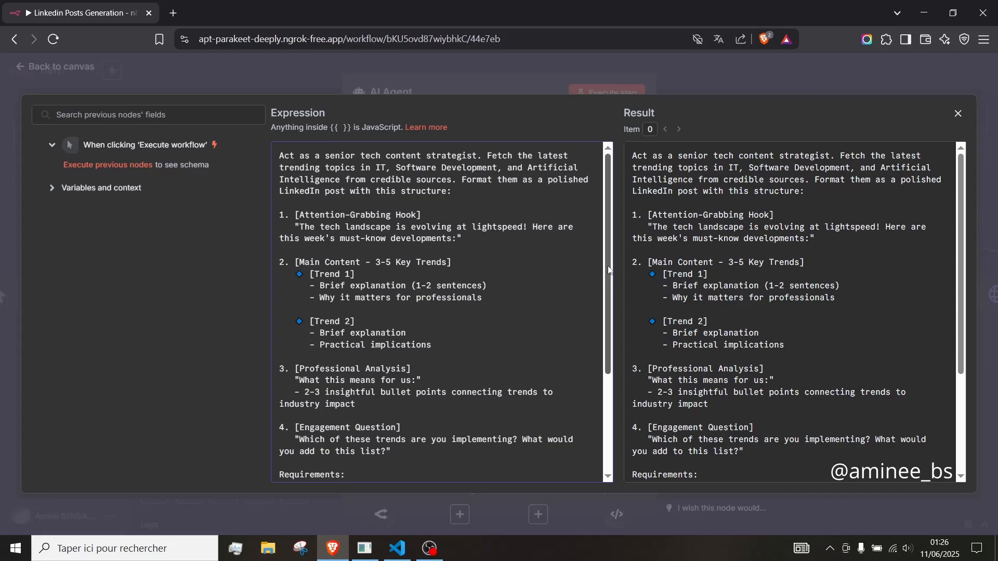
{"action": "left_click", "coordinate": [284, 152]}
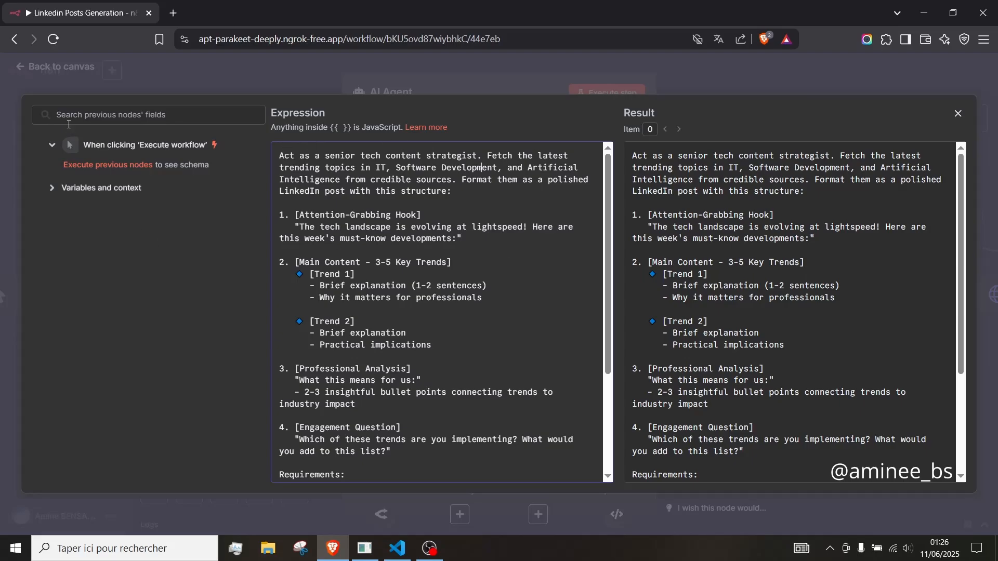
{"action": "left_click", "coordinate": [957, 115]}
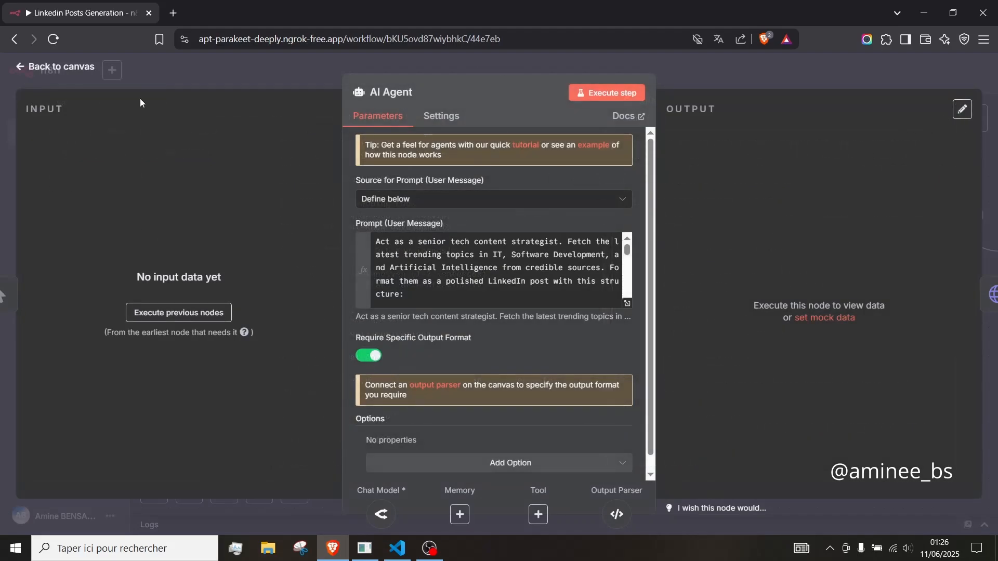
{"action": "left_click", "coordinate": [65, 67]}
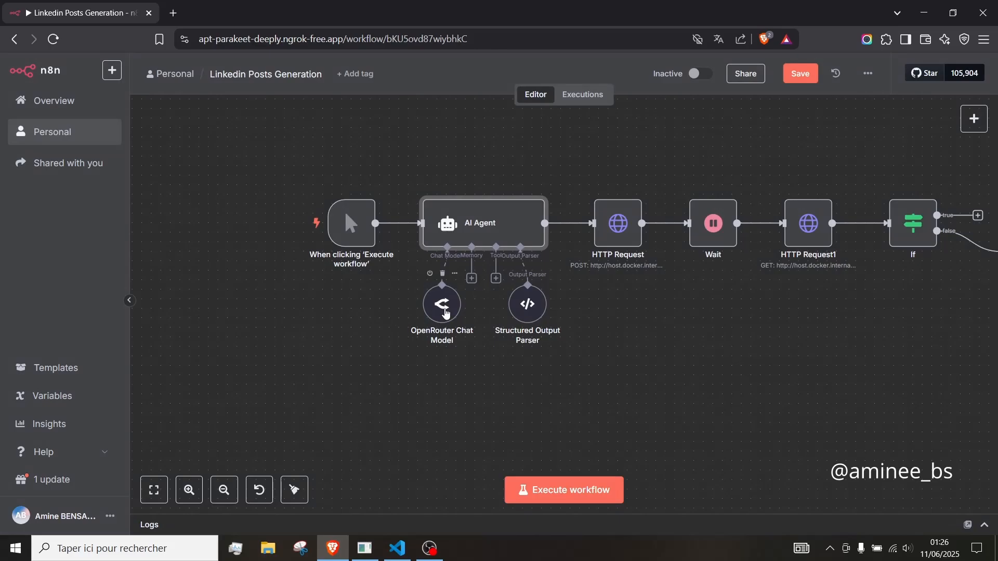
Inspect the OpenRouter Chat Model node's selected model and the list of available models, and return to the canvas
{"action": "double_click", "coordinate": [446, 314]}
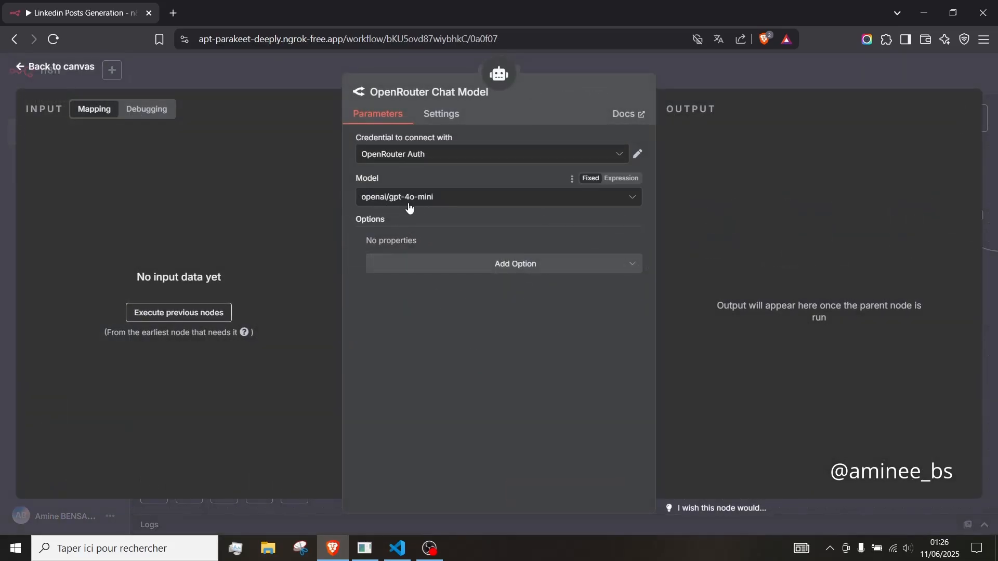
{"action": "left_click", "coordinate": [408, 202]}
{"action": "left_click", "coordinate": [426, 203]}
{"action": "left_click", "coordinate": [446, 201]}
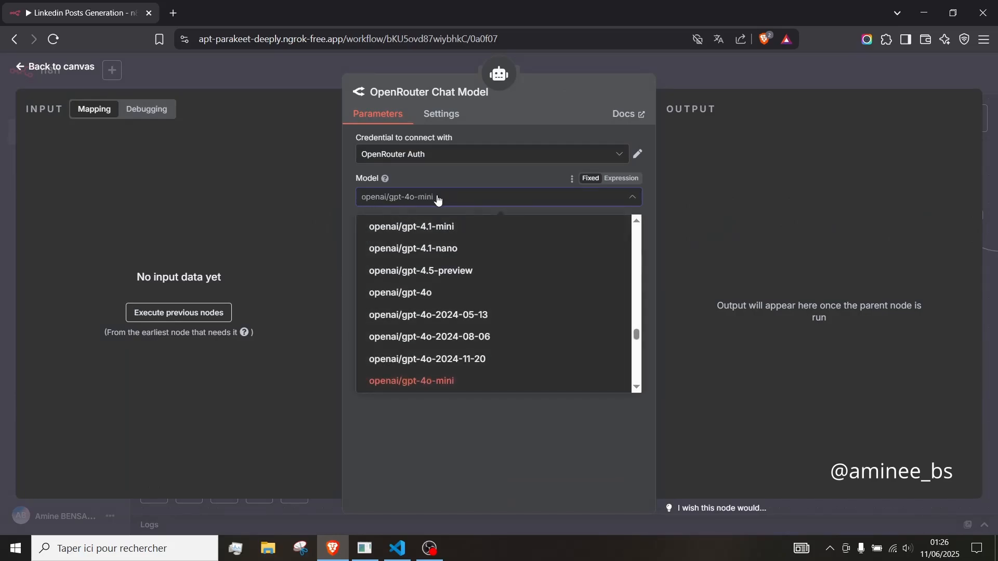
{"action": "left_click", "coordinate": [437, 200]}
{"action": "left_click", "coordinate": [32, 68]}
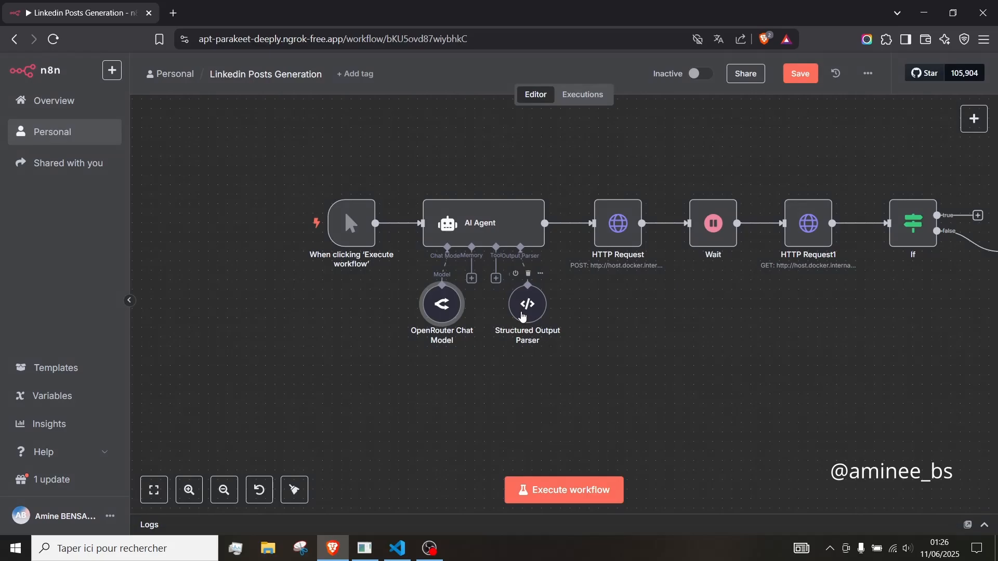
Review the JSON example in the Structured Output Parser node and return to the canvas
{"action": "double_click", "coordinate": [527, 305]}
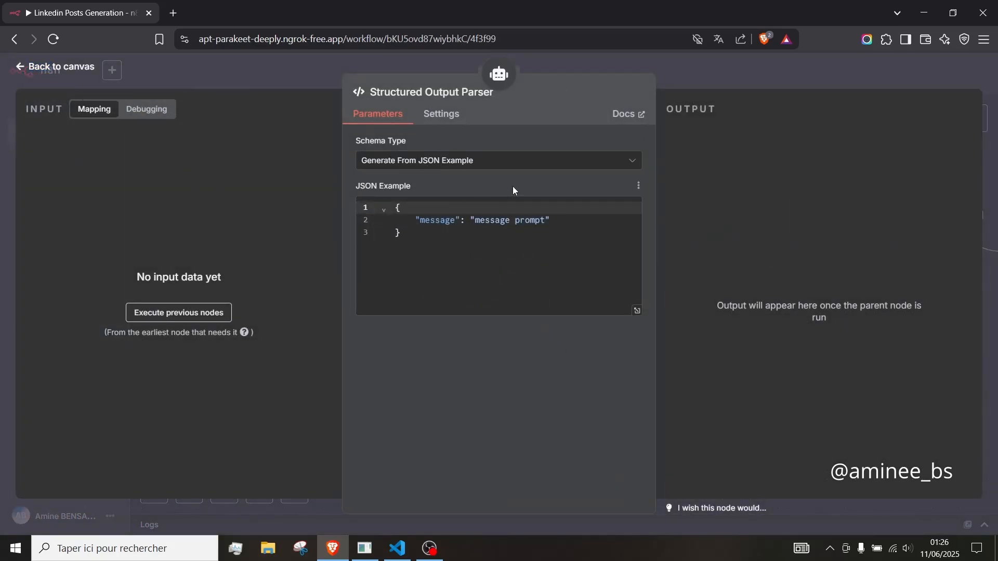
{"action": "double_click", "coordinate": [436, 221]}
{"action": "left_click", "coordinate": [475, 220]}
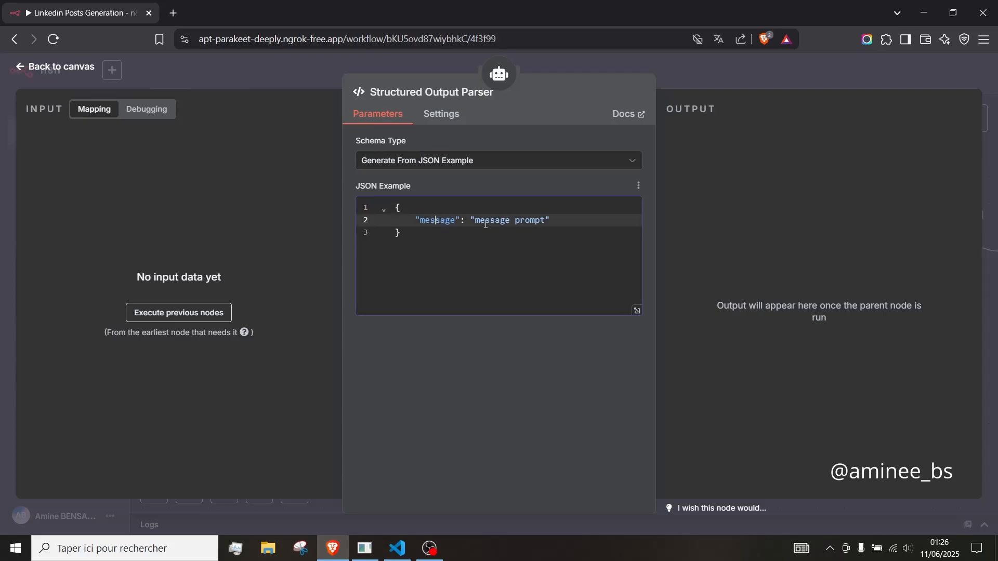
{"action": "left_click_drag", "start_coordinate": [477, 220], "coordinate": [532, 224]}
{"action": "left_click", "coordinate": [546, 221]}
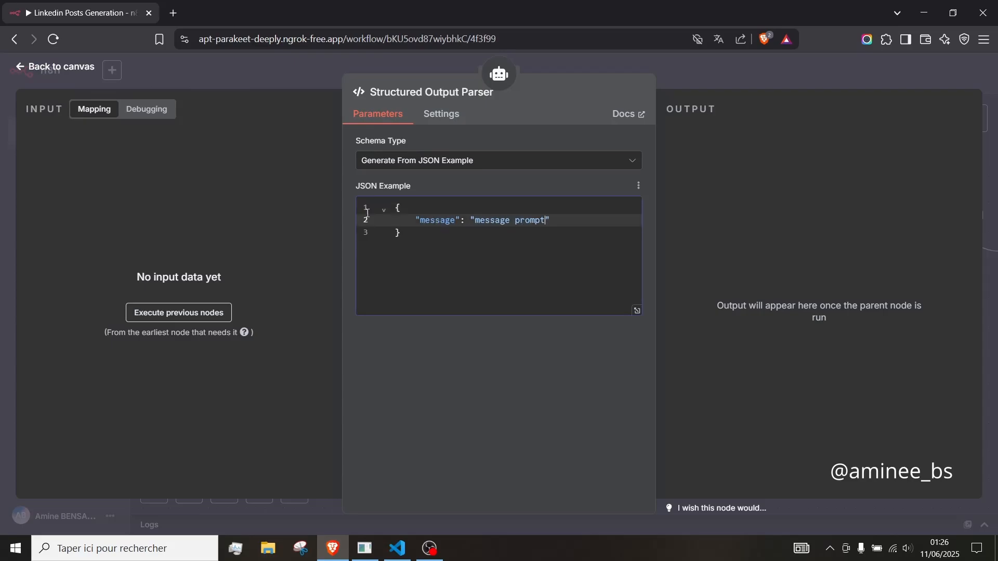
{"action": "left_click", "coordinate": [31, 74]}
Open the HTTP Request node that follows the AI Agent and check its method and URL
{"action": "left_click_drag", "start_coordinate": [664, 353], "coordinate": [567, 348]}
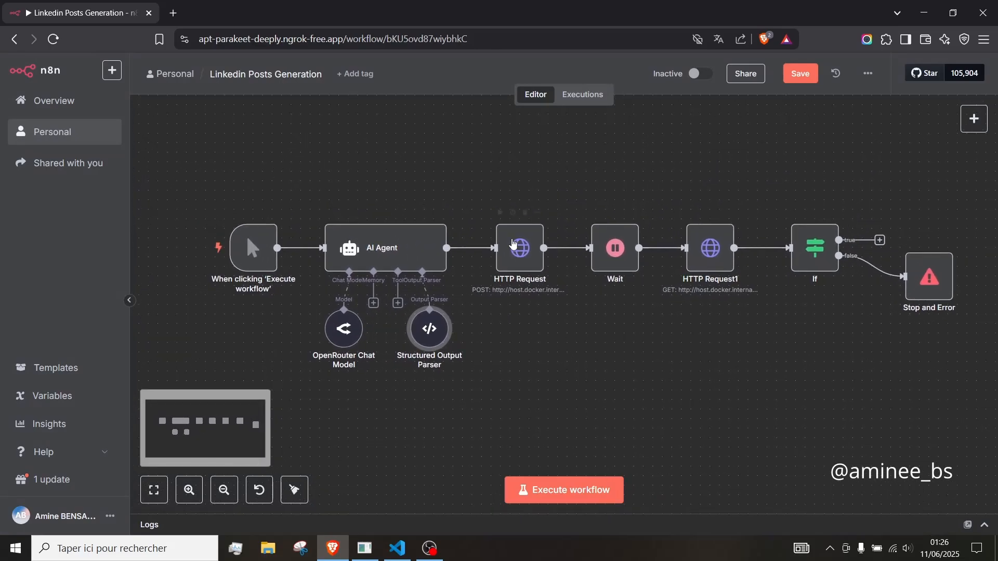
{"action": "left_click", "coordinate": [527, 259]}
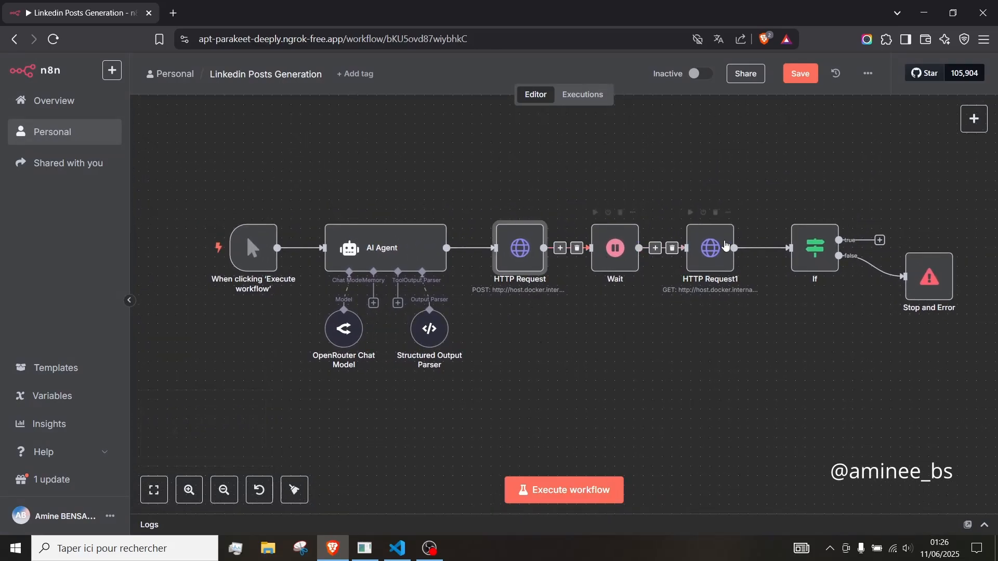
{"action": "left_click", "coordinate": [707, 254]}
{"action": "left_click", "coordinate": [549, 334]}
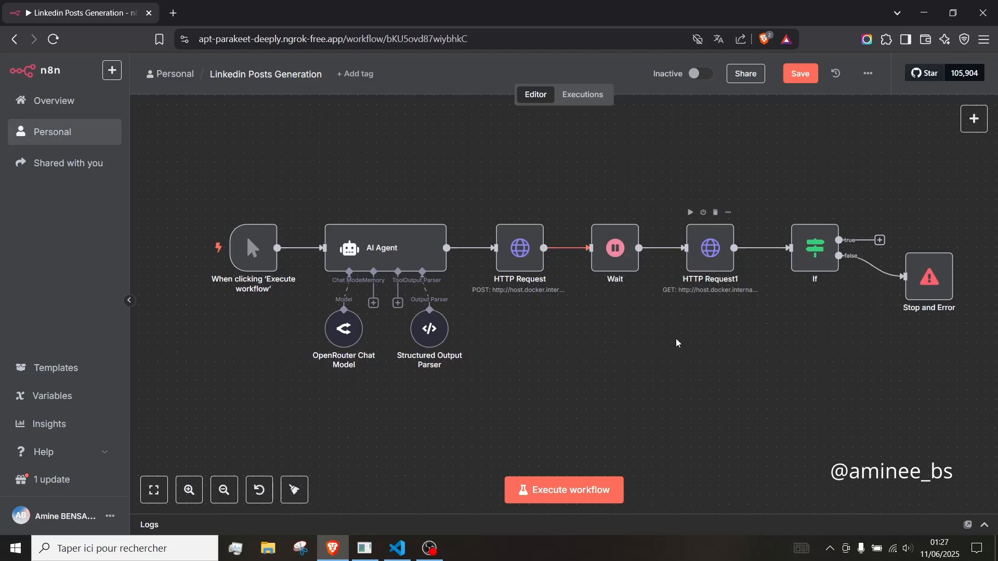
{"action": "left_click", "coordinate": [518, 256]}
{"action": "left_click", "coordinate": [521, 255]}
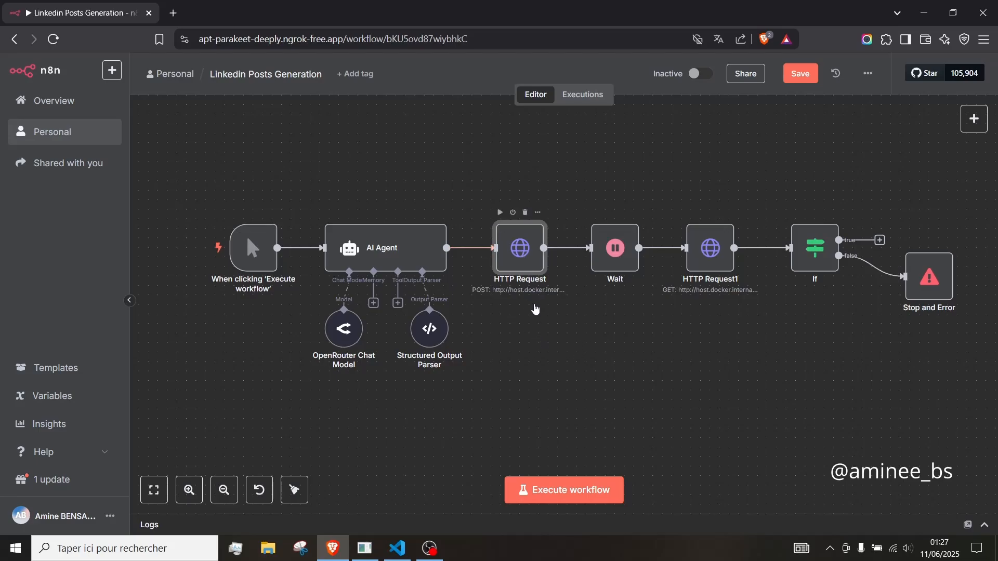
{"action": "key", "text": "Return"}
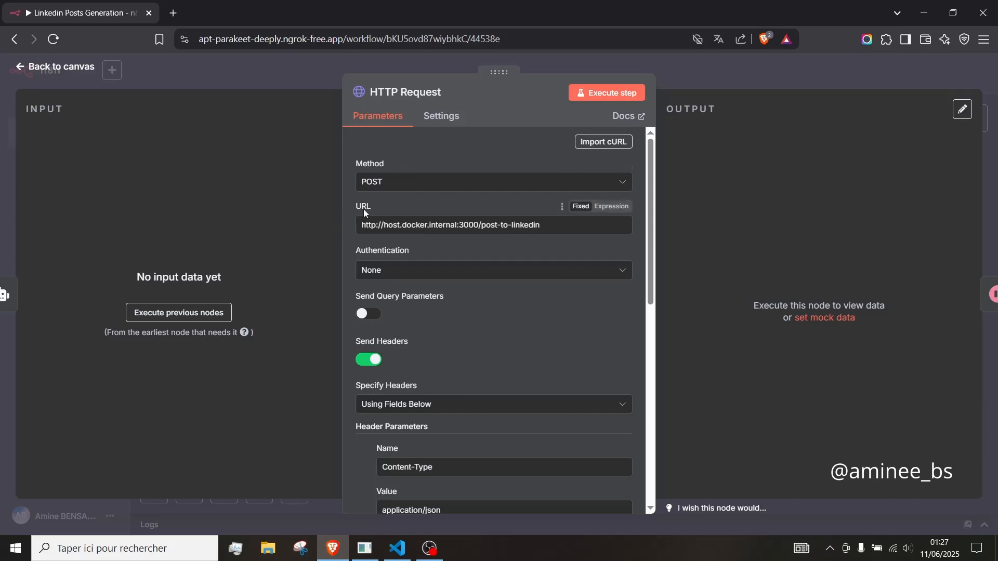
{"action": "left_click", "coordinate": [557, 232]}
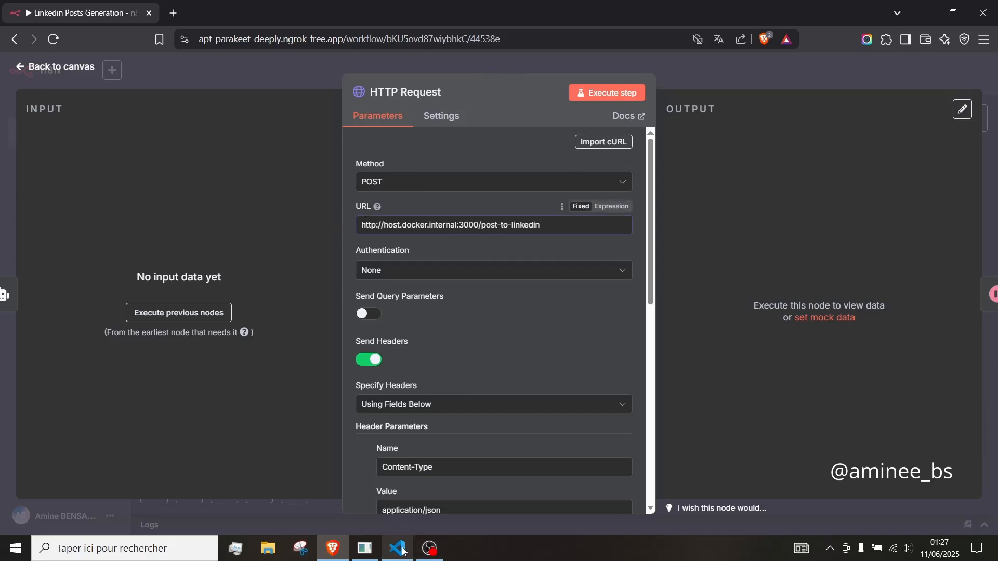
{"action": "mouse_move", "coordinate": [403, 555]}
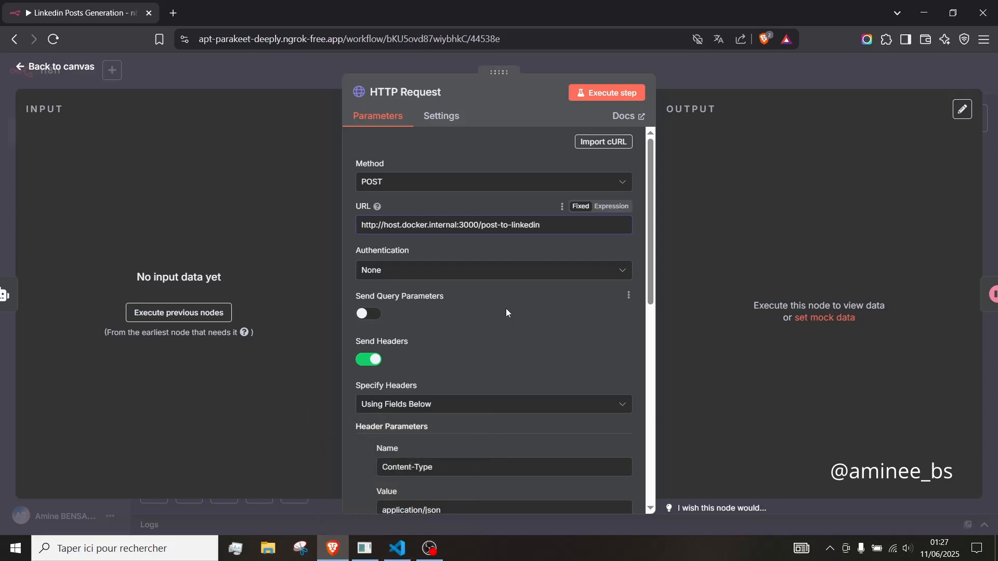
{"action": "left_click", "coordinate": [405, 558]}
{"action": "left_click", "coordinate": [404, 558]}
{"action": "left_click", "coordinate": [397, 559]}
{"action": "left_click", "coordinate": [397, 555]}
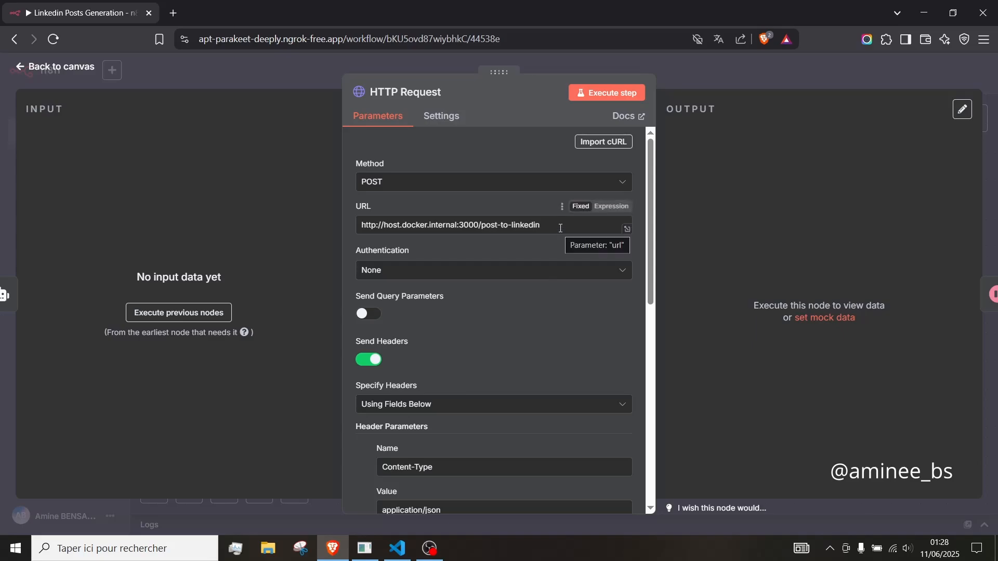
Examine the HTTP Request node's host and endpoint, header parameters and body parameters
{"action": "left_click_drag", "start_coordinate": [440, 225], "coordinate": [573, 226]}
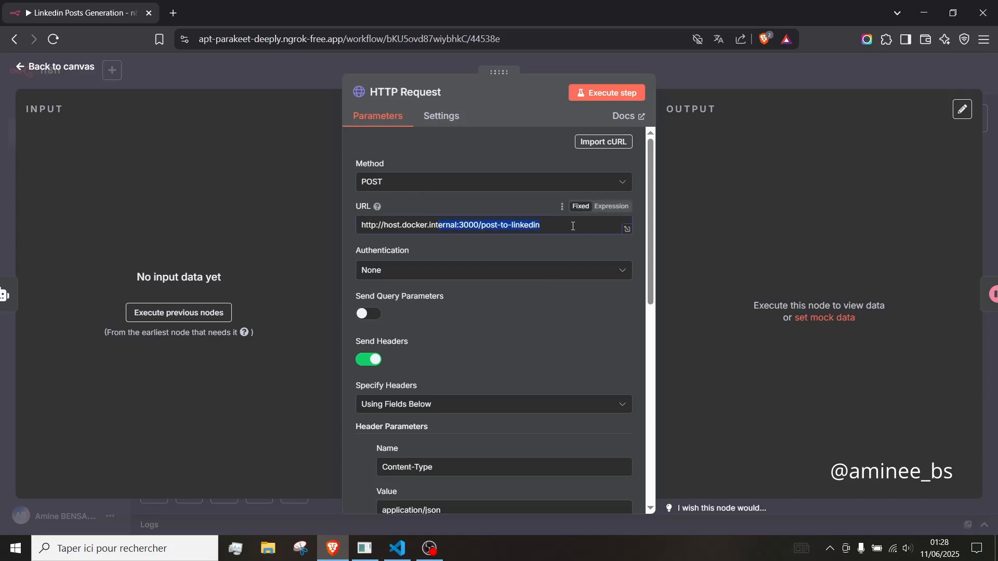
{"action": "scroll", "coordinate": [438, 295], "scroll_direction": "down", "scroll_amount": 2}
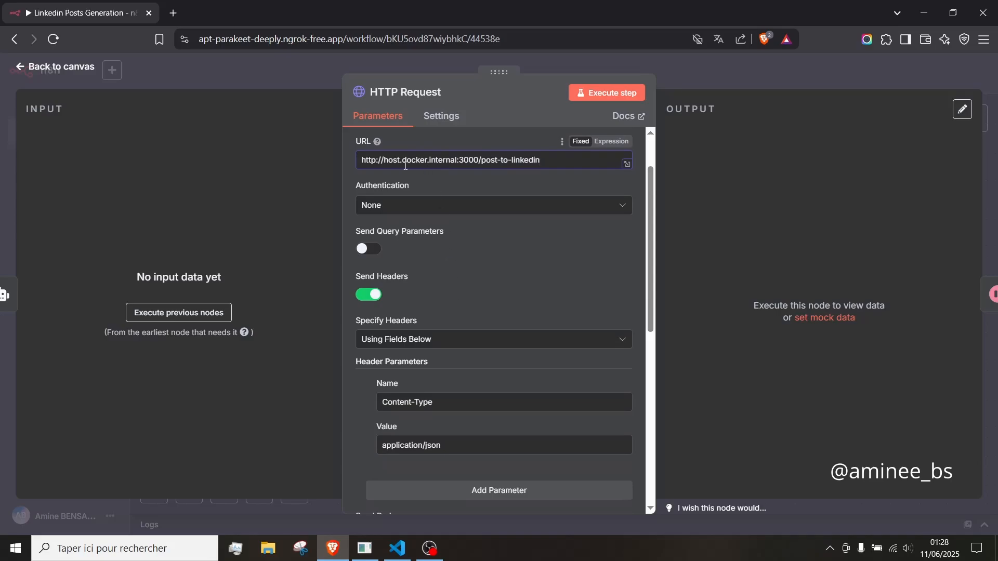
{"action": "left_click_drag", "start_coordinate": [387, 160], "coordinate": [455, 161]}
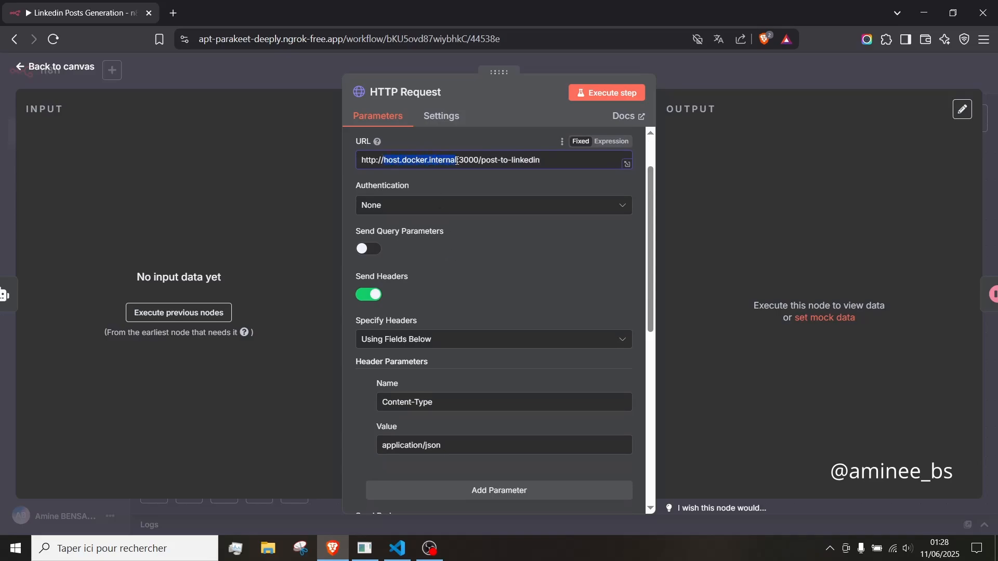
{"action": "scroll", "coordinate": [506, 269], "scroll_direction": "down", "scroll_amount": 2}
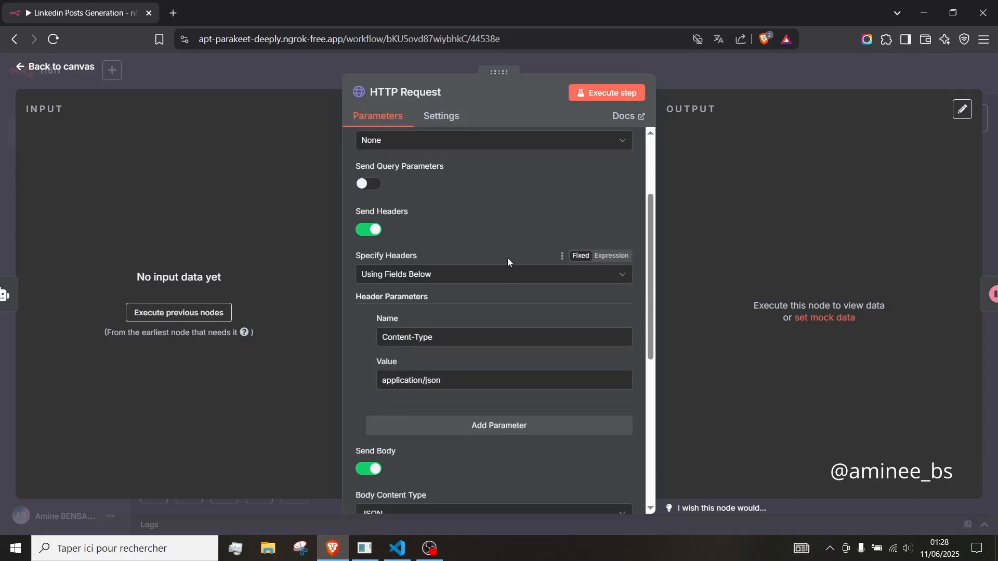
{"action": "scroll", "coordinate": [441, 208], "scroll_direction": "down", "scroll_amount": 2}
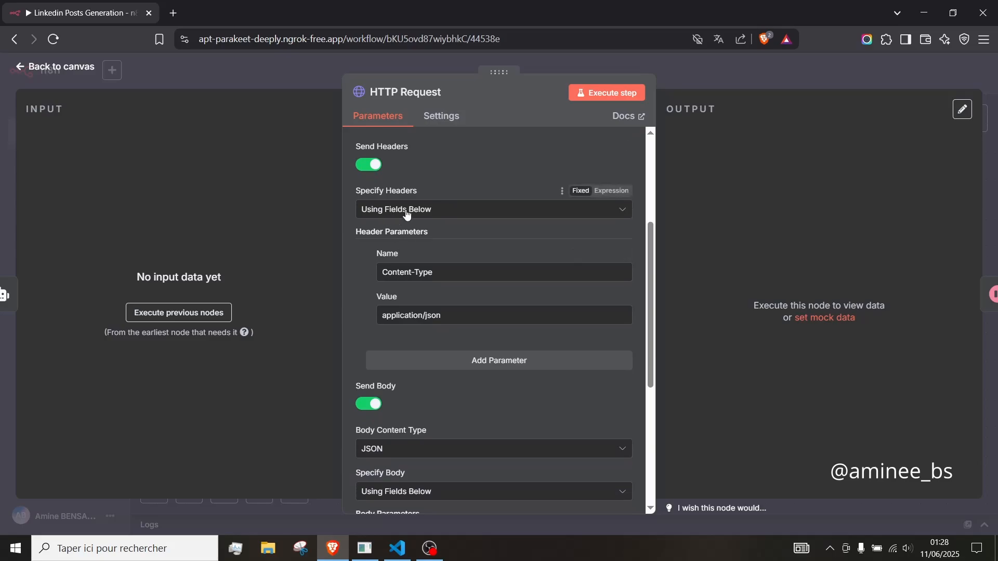
{"action": "scroll", "coordinate": [432, 260], "scroll_direction": "down", "scroll_amount": 3}
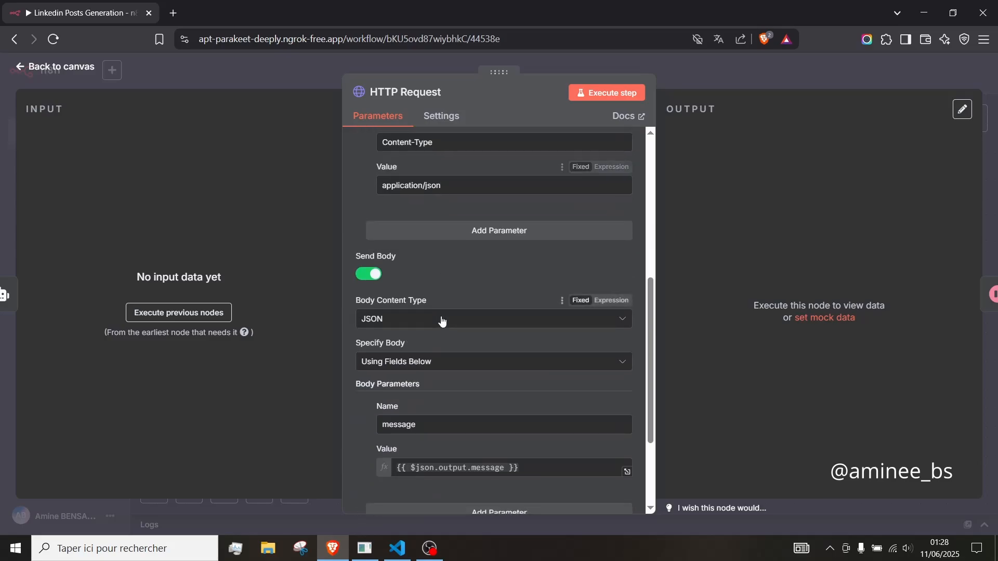
Review the HTTP Request node's message body parameter and its value expression, and return to the canvas
{"action": "scroll", "coordinate": [435, 266], "scroll_direction": "down", "scroll_amount": 2}
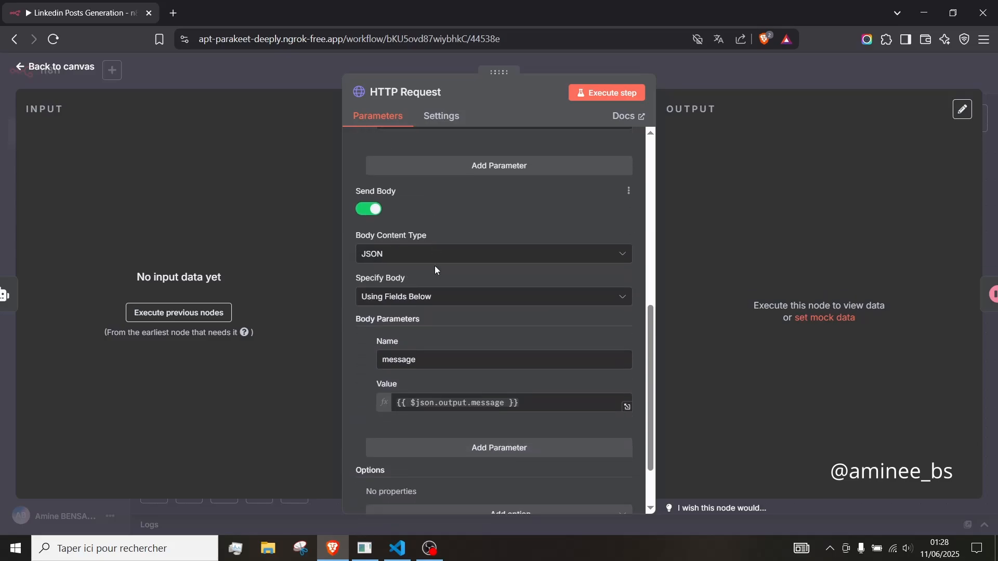
{"action": "left_click", "coordinate": [434, 361]}
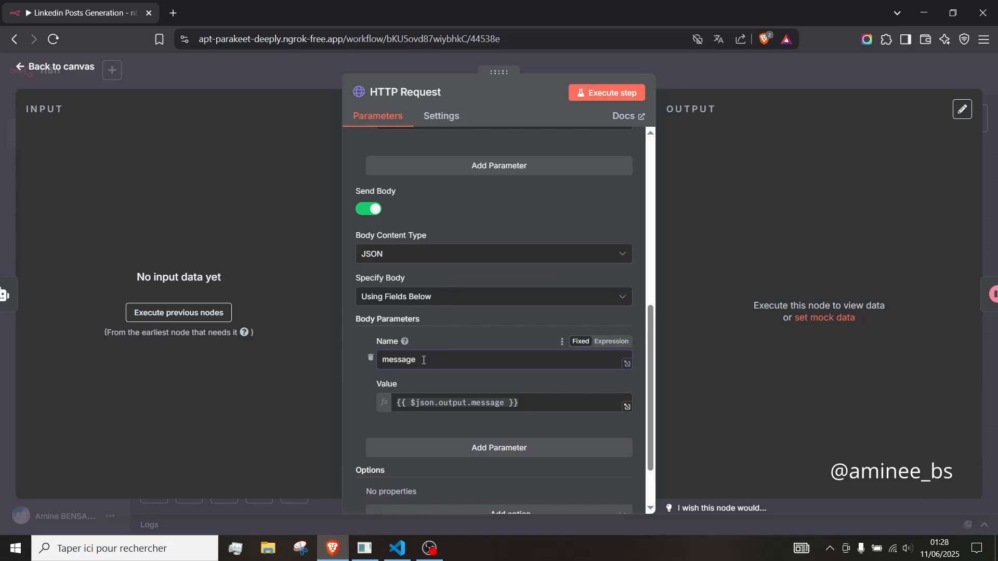
{"action": "left_click", "coordinate": [510, 404]}
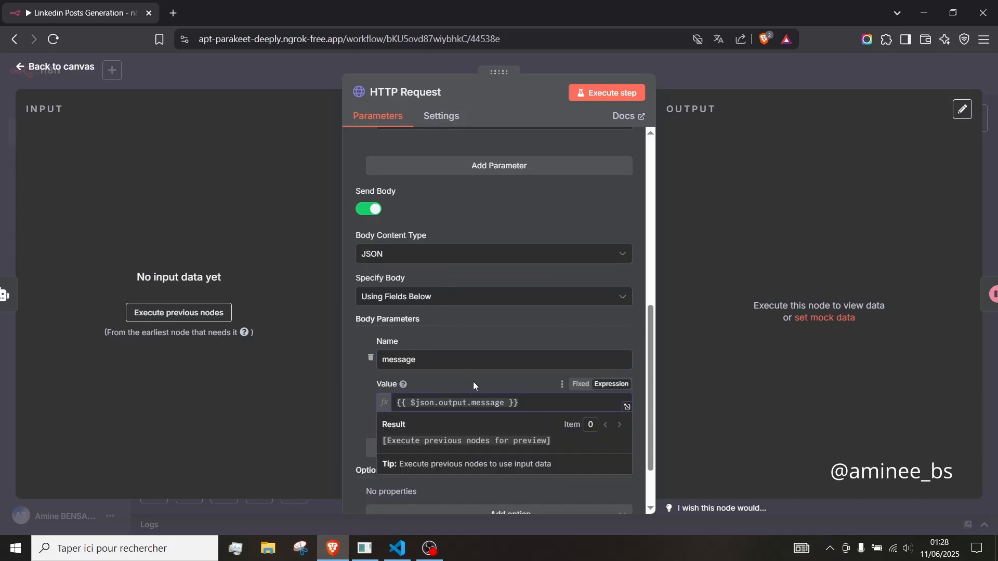
{"action": "left_click", "coordinate": [474, 382]}
{"action": "left_click", "coordinate": [524, 402]}
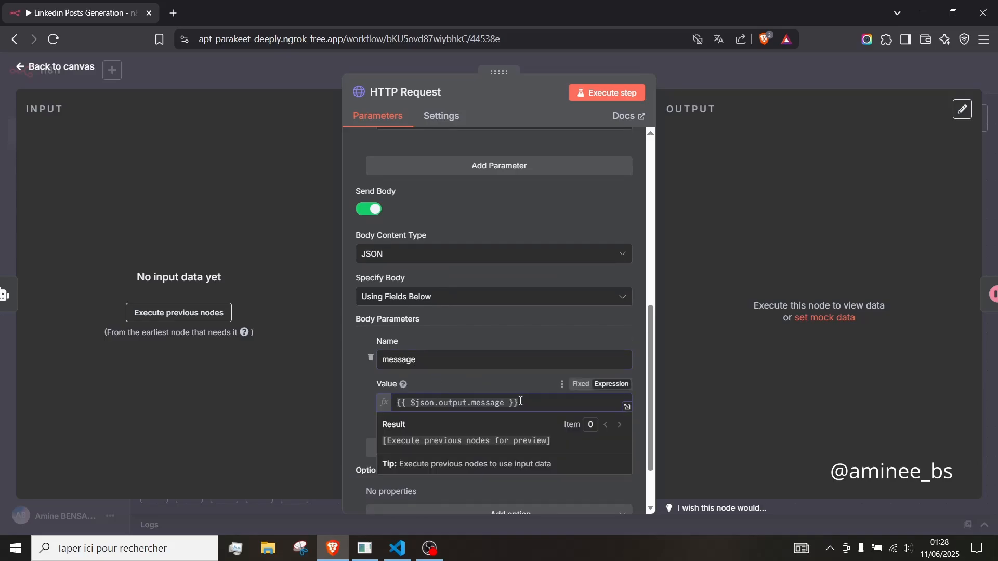
{"action": "left_click", "coordinate": [467, 385]}
{"action": "scroll", "coordinate": [444, 369], "scroll_direction": "down", "scroll_amount": 2}
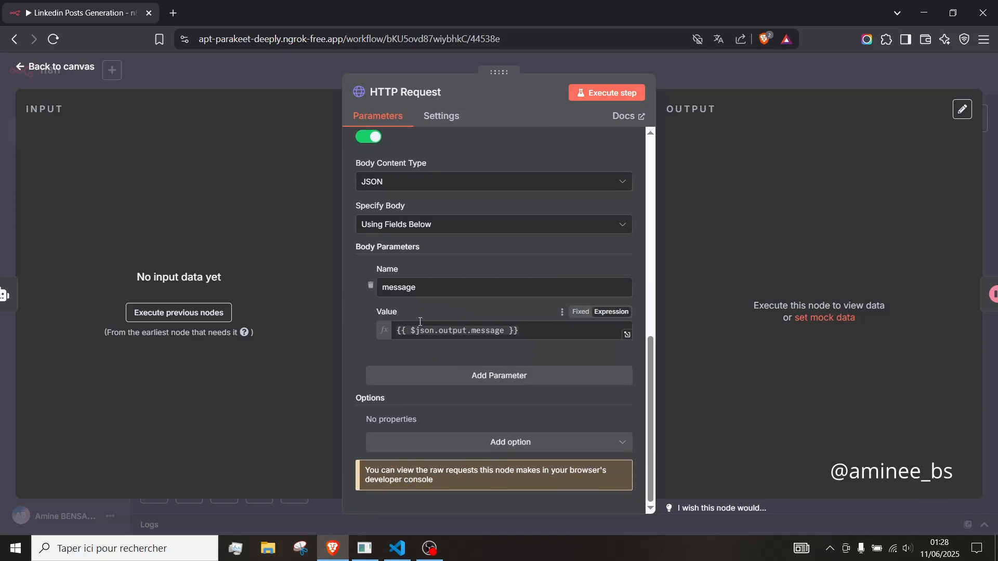
{"action": "left_click", "coordinate": [524, 331]}
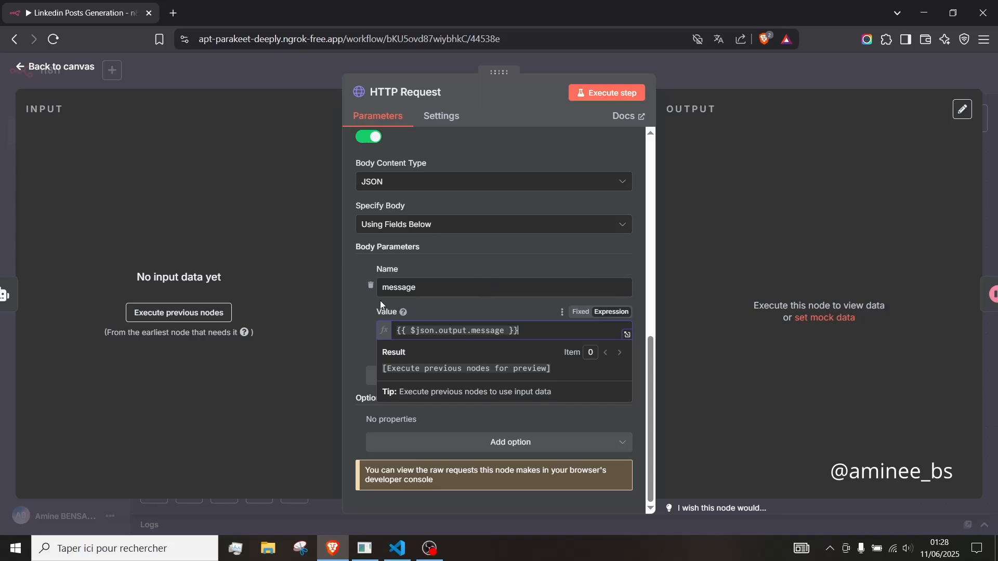
{"action": "left_click", "coordinate": [62, 66]}
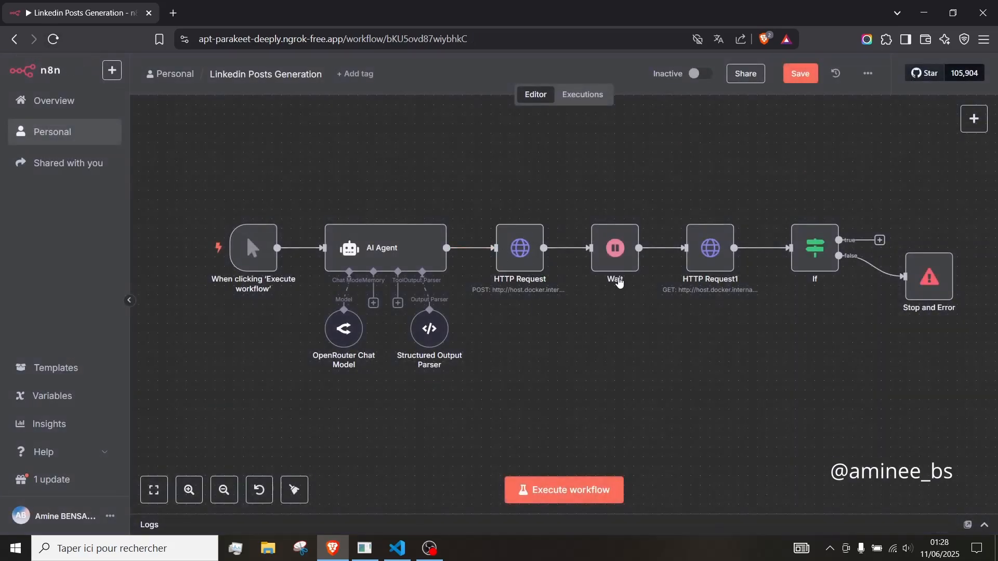
Check the Wait node's interval settings, and switch to Visual Studio Code to view the imports in server.js and the terminal
{"action": "double_click", "coordinate": [613, 270]}
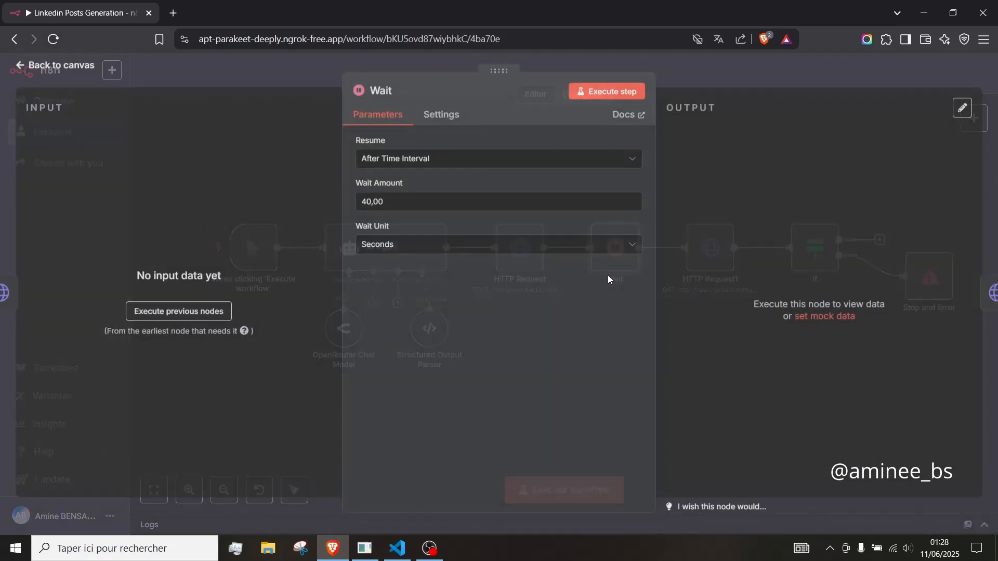
{"action": "left_click", "coordinate": [34, 71]}
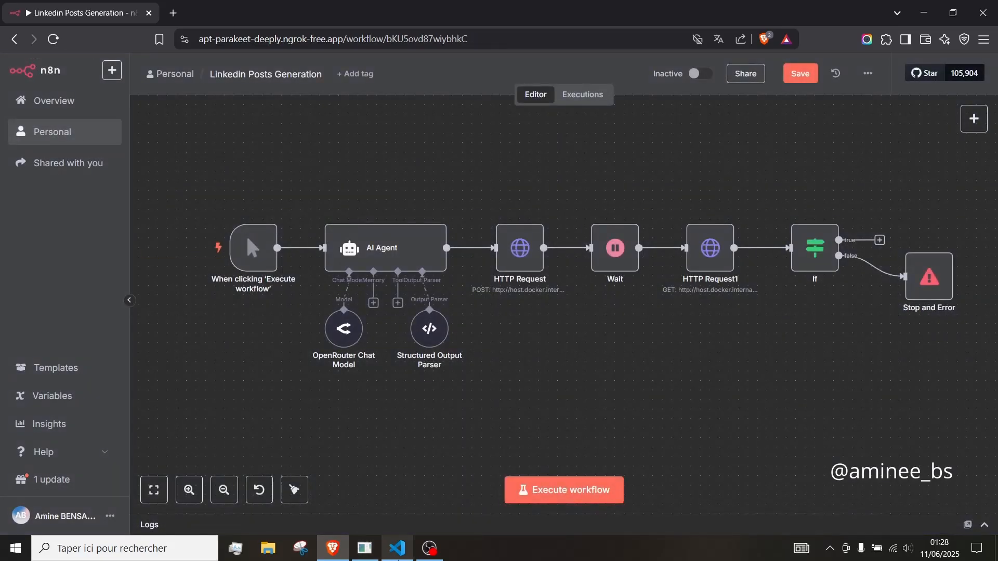
{"action": "left_click", "coordinate": [398, 549]}
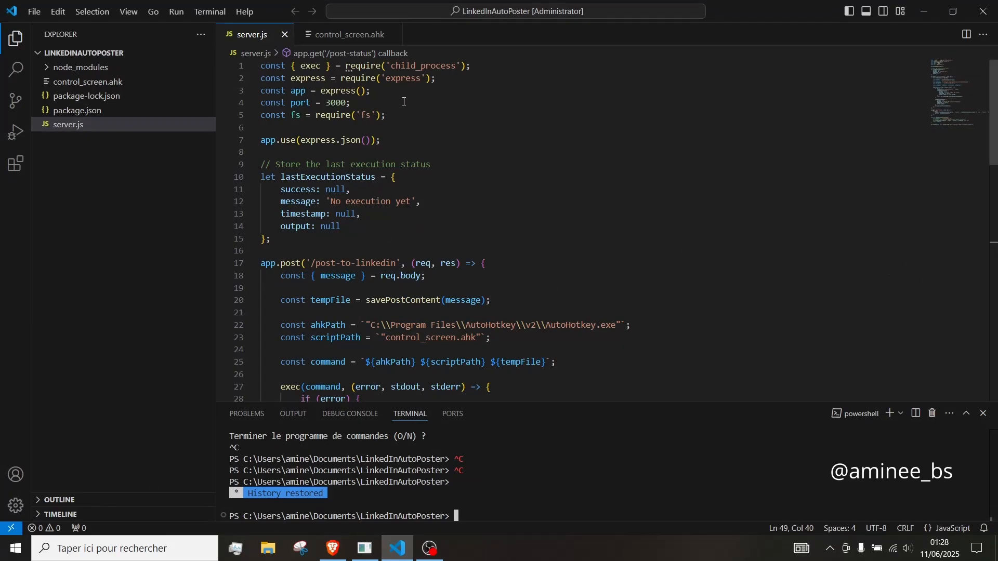
{"action": "left_click", "coordinate": [484, 136]}
{"action": "left_click", "coordinate": [483, 121]}
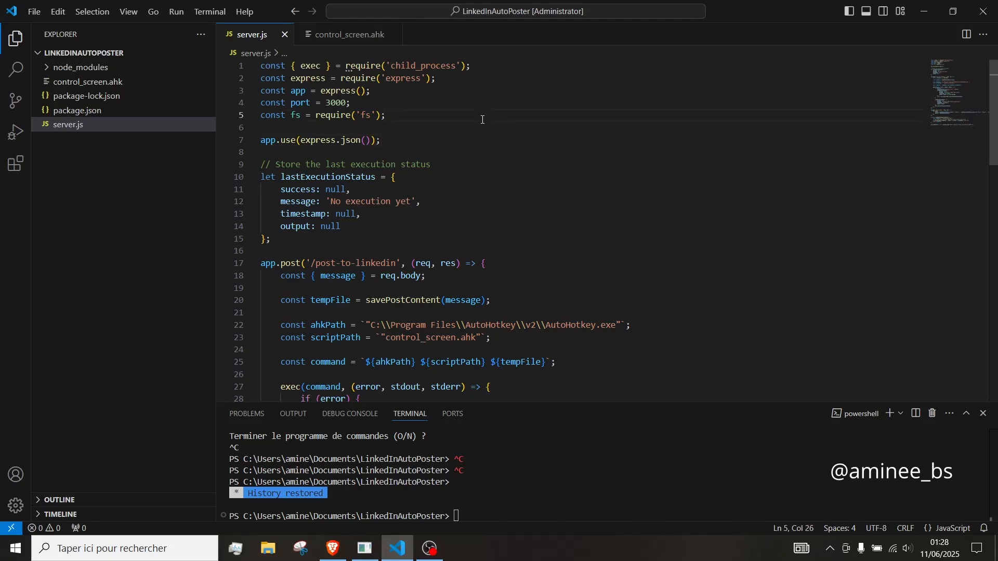
{"action": "left_click", "coordinate": [561, 489]}
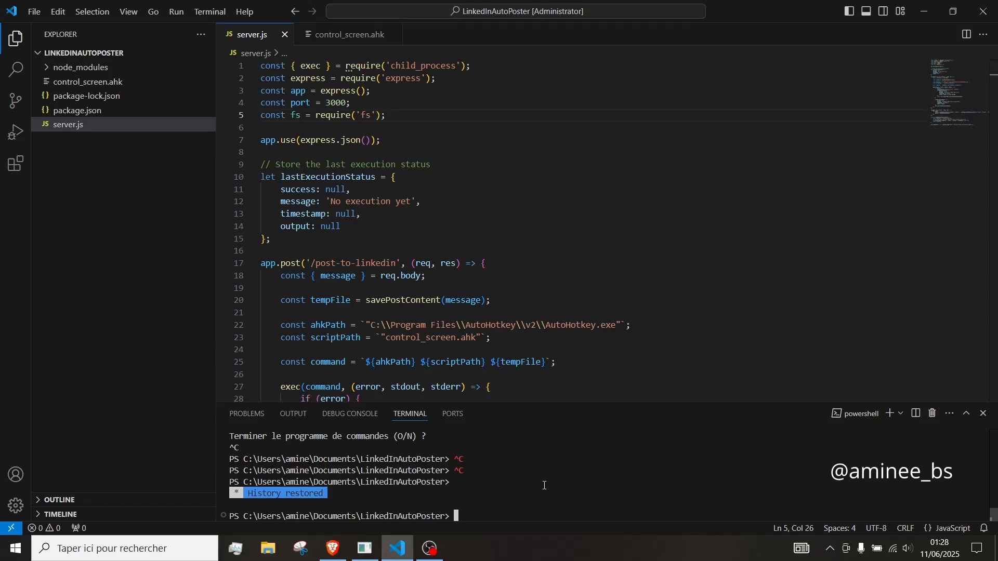
In a new browser tab, search for "node js download", look over the official Node.js download page's installer options, and close the tab
{"action": "left_click", "coordinate": [332, 549]}
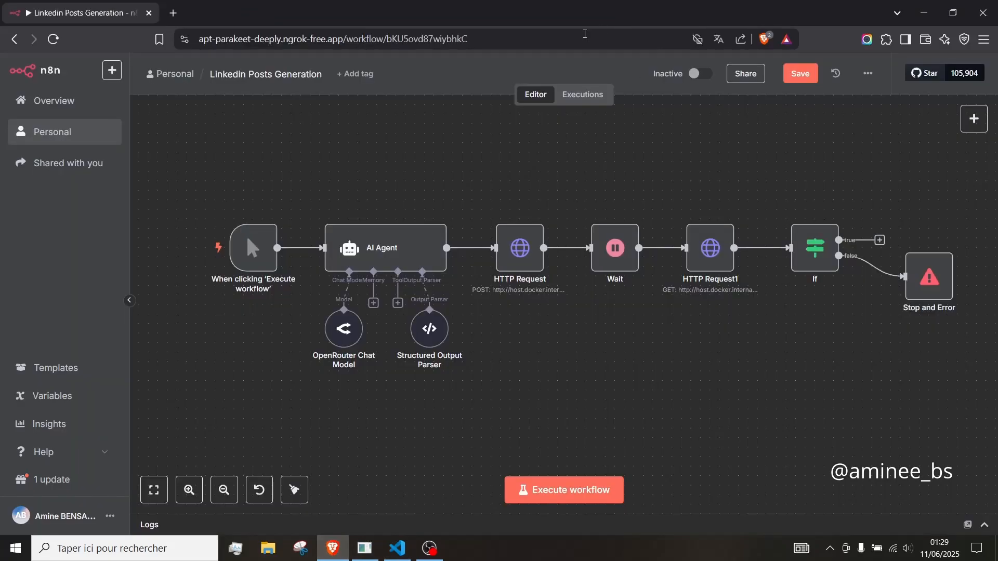
{"action": "left_click", "coordinate": [171, 14]}
{"action": "type", "text": "n"}
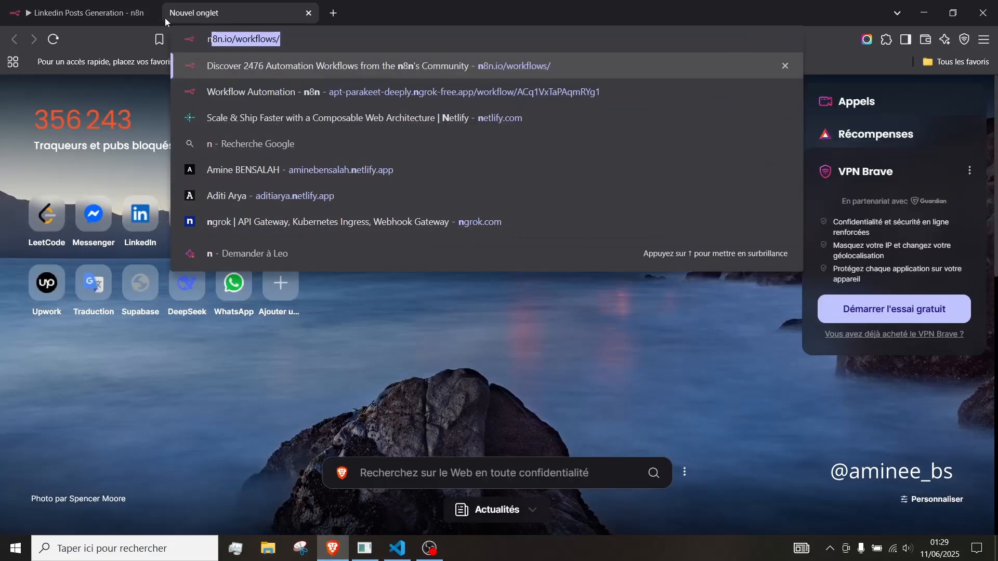
{"action": "type", "text": "ode js d"}
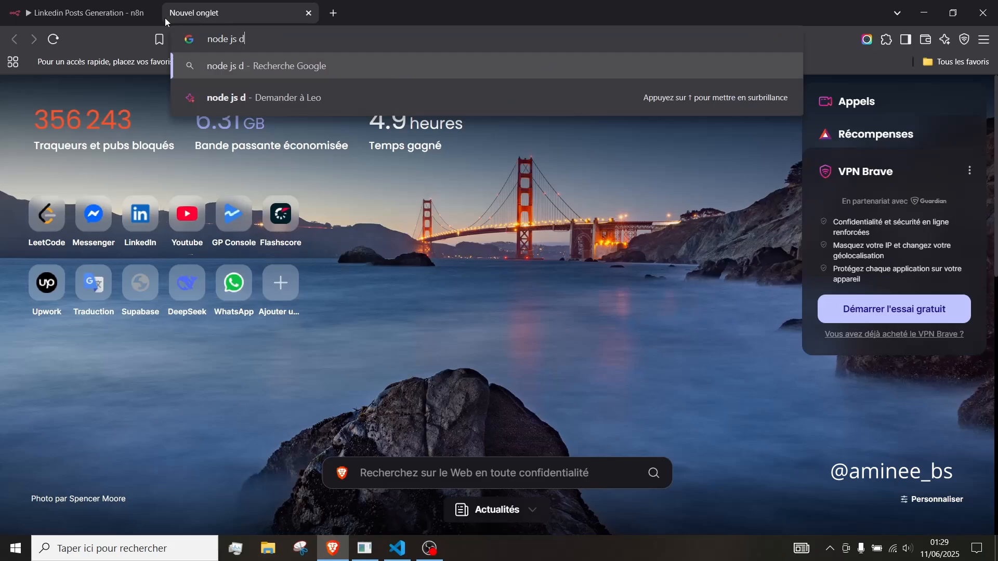
{"action": "type", "text": "onwnload"}
{"action": "key", "text": "Return"}
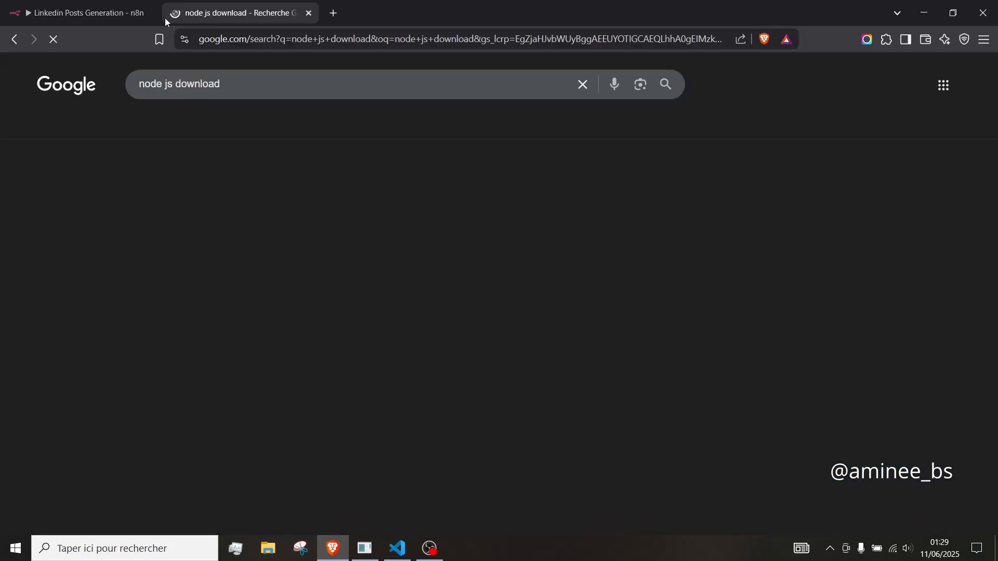
{"action": "left_click", "coordinate": [176, 196]}
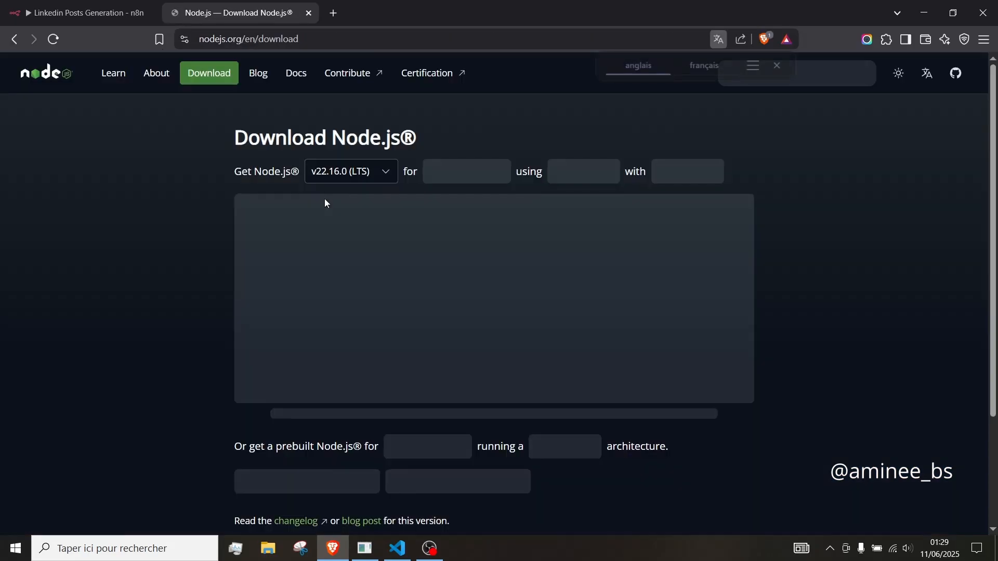
{"action": "scroll", "coordinate": [177, 294], "scroll_direction": "down", "scroll_amount": 3}
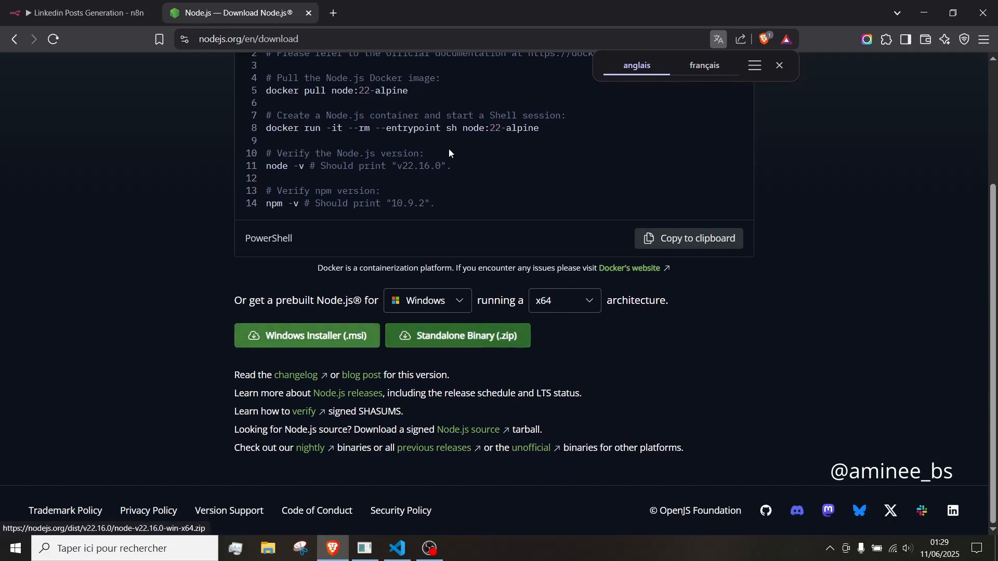
{"action": "left_click", "coordinate": [308, 13]}
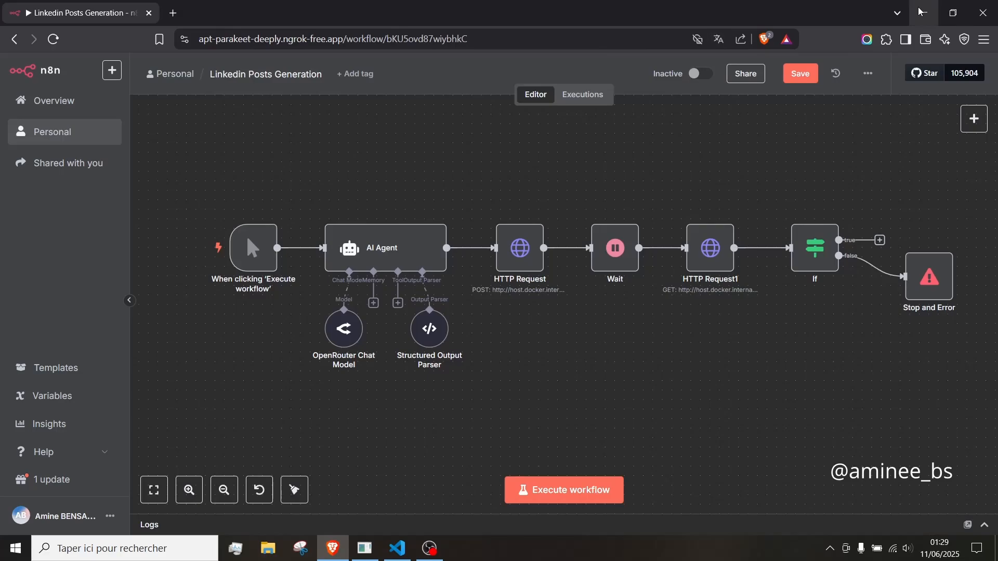
Switch back to Visual Studio Code and run npm install express in the LinkedInAutoPoster project's terminal
{"action": "key", "text": "alt+Tab"}
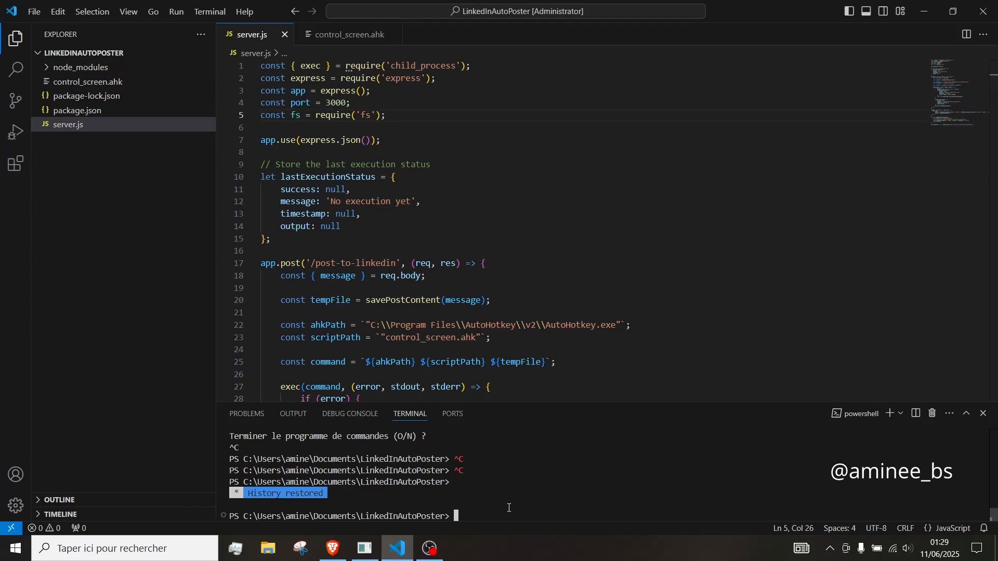
{"action": "type", "text": "npm"}
{"action": "key", "text": "BackSpace"}
{"action": "key", "text": "BackSpace"}
{"action": "key", "text": "BackSpace"}
{"action": "key", "text": "BackSpace"}
{"action": "type", "text": "npm install express"}
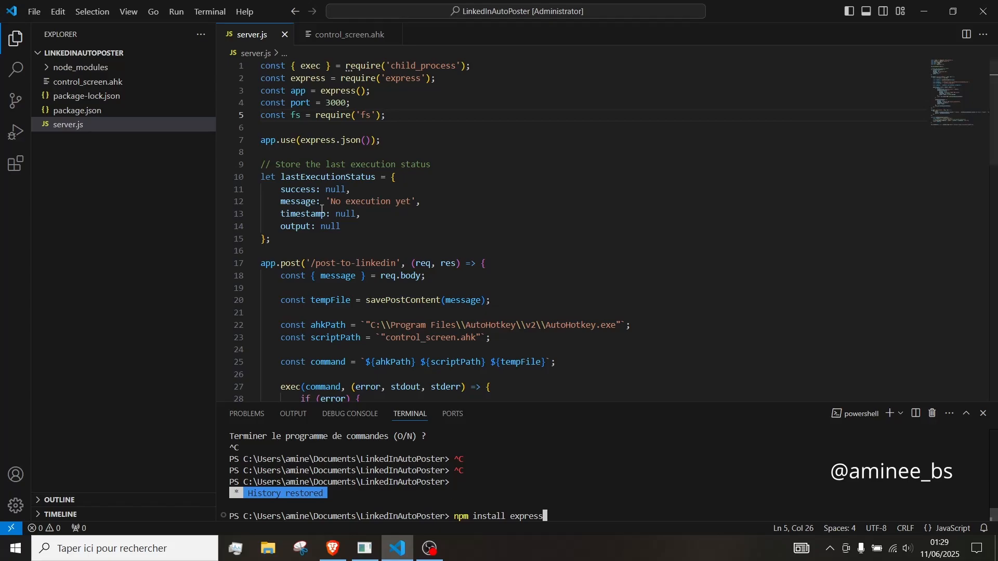
{"action": "left_click", "coordinate": [210, 11]}
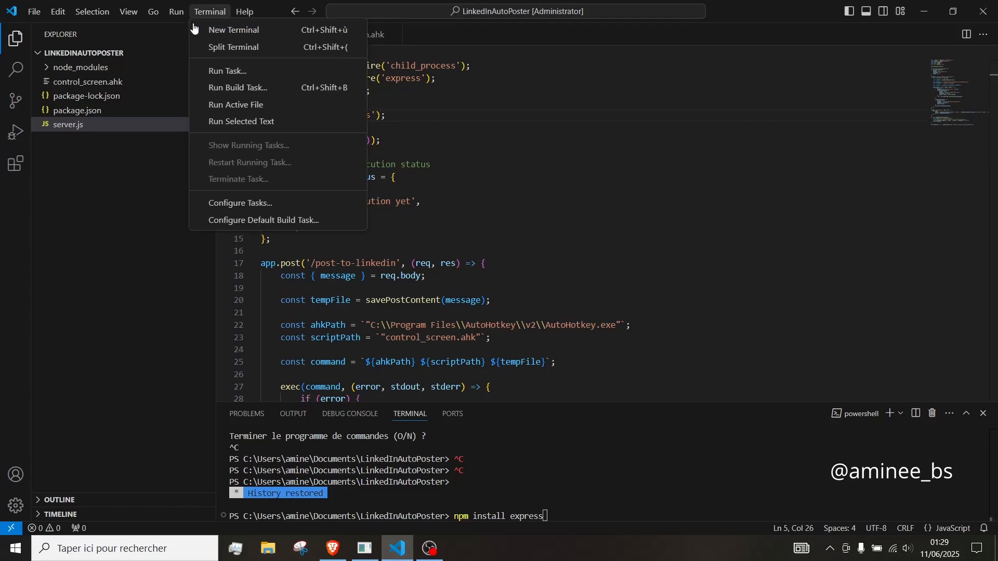
{"action": "left_click", "coordinate": [228, 11]}
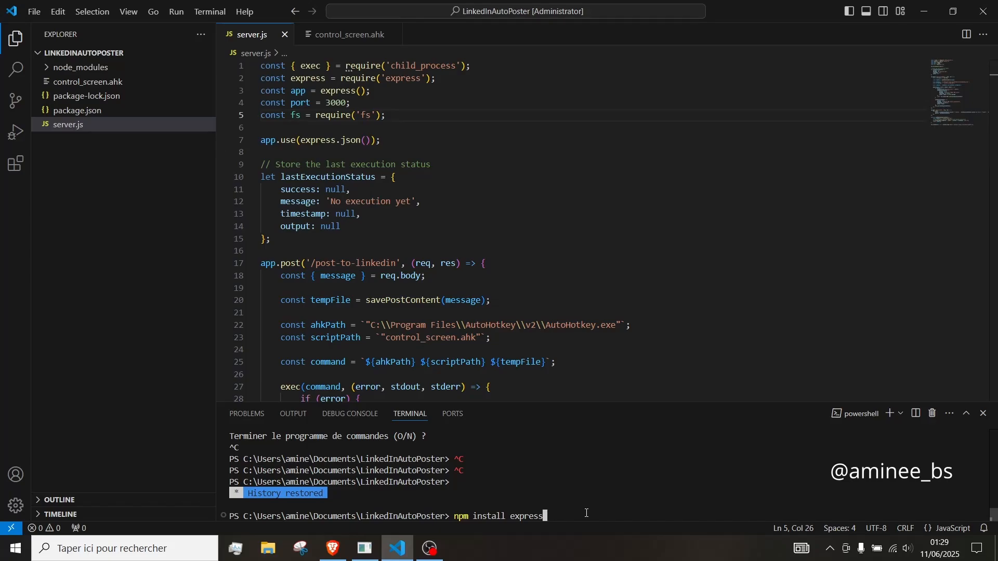
{"action": "key", "text": "Return"}
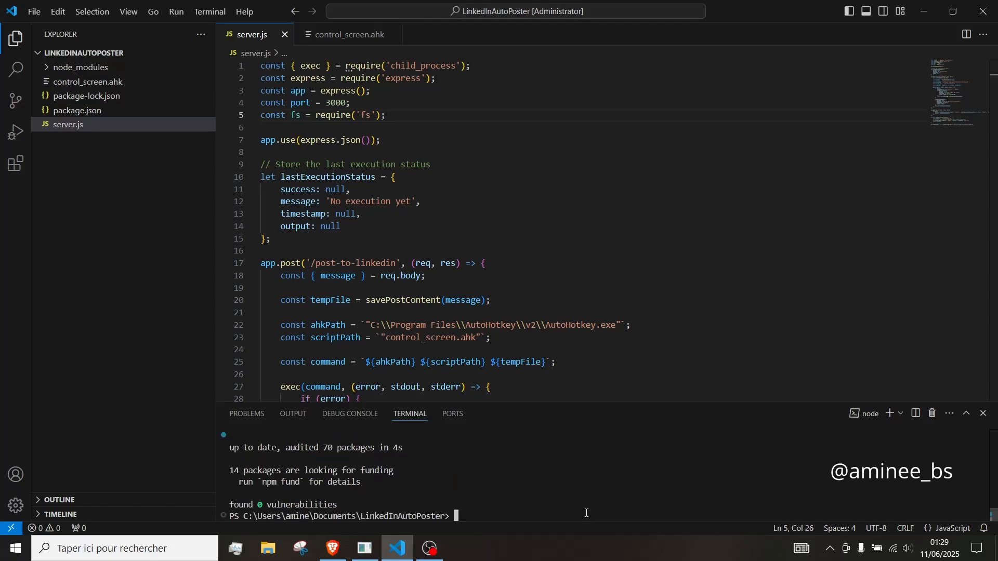
Run npm install child_process in the terminal, reusing the command from the history
{"action": "key", "text": "Up"}
{"action": "key", "text": "Up"}
{"action": "key", "text": "Up"}
{"action": "key", "text": "Up"}
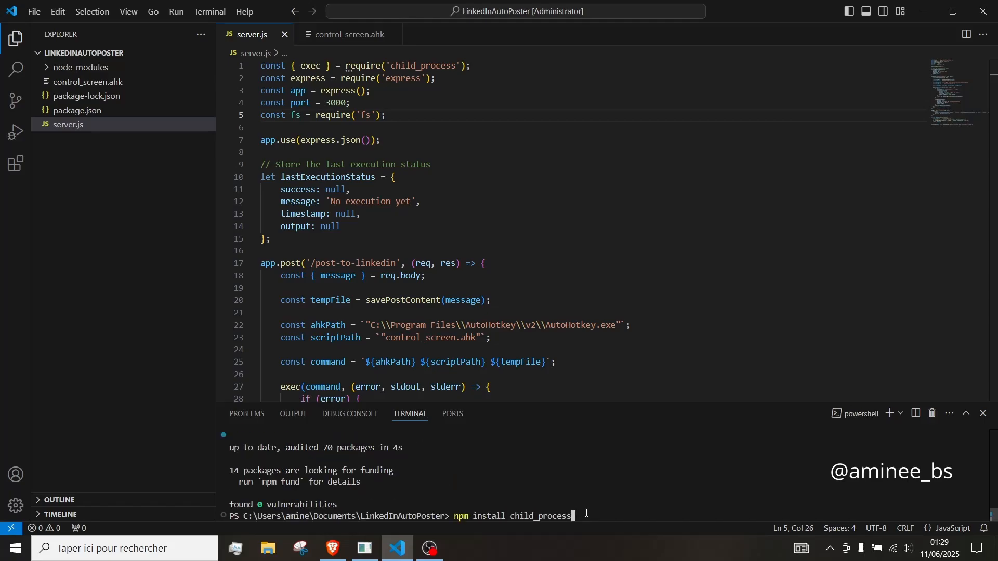
{"action": "key", "text": "Return"}
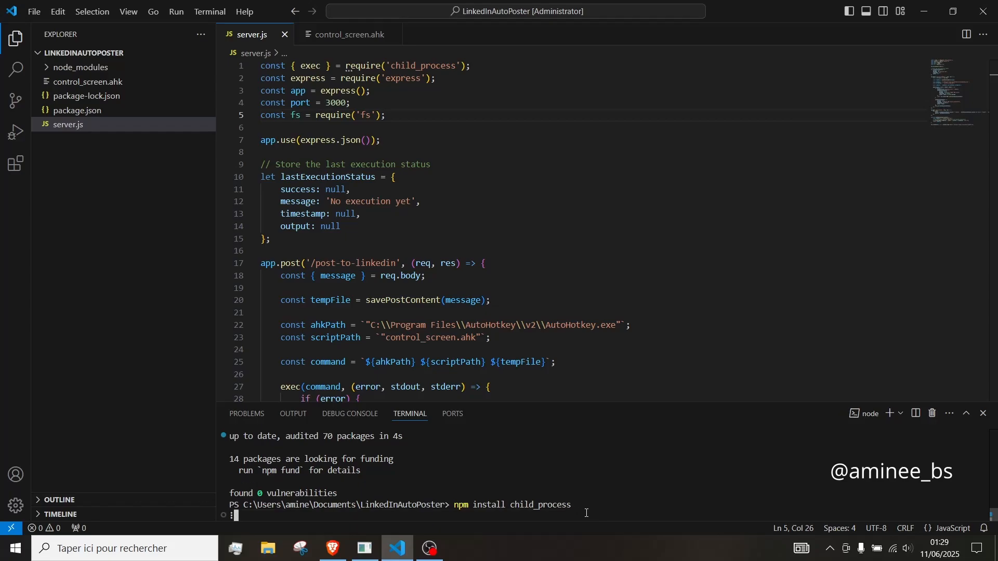
Run npm install fs in the terminal, reusing the command from the history
{"action": "key", "text": "Up"}
{"action": "key", "text": "Up"}
{"action": "key", "text": "Up"}
{"action": "key", "text": "Up"}
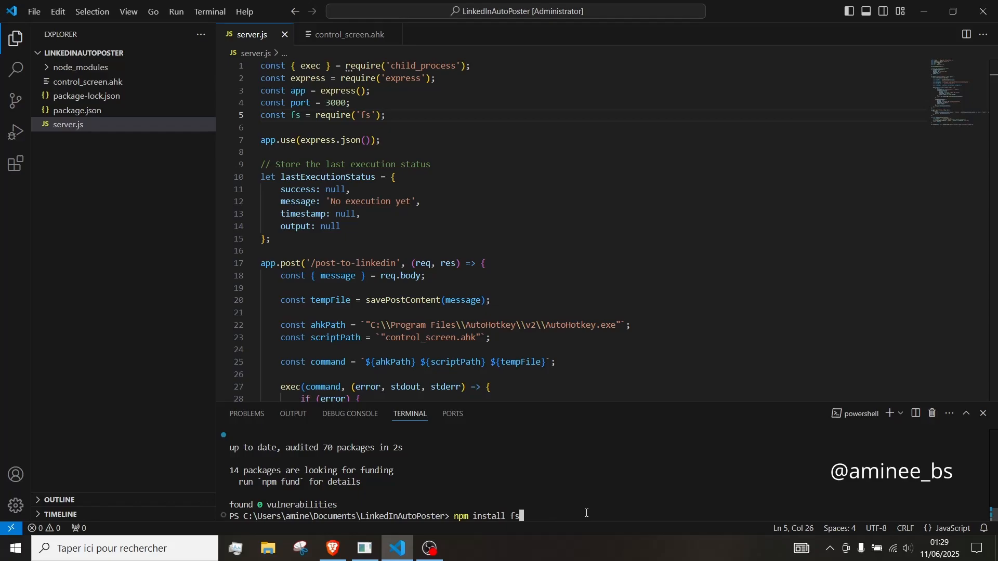
{"action": "key", "text": "Return"}
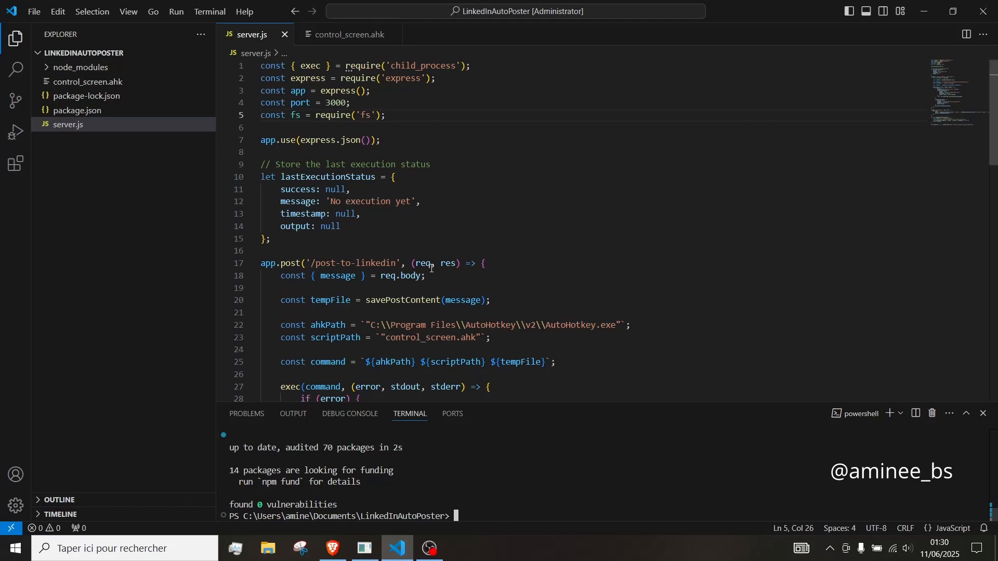
Examine the /post-to-linkedin route in server.js and how it passes message from the request body to savePostContent
{"action": "left_click", "coordinate": [407, 119]}
{"action": "scroll", "coordinate": [326, 159], "scroll_direction": "down", "scroll_amount": 2}
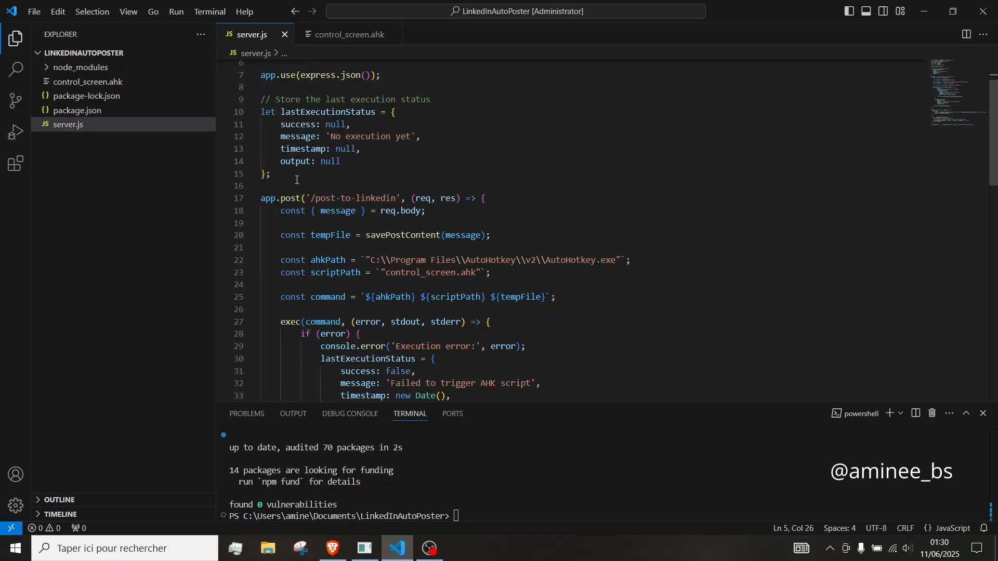
{"action": "scroll", "coordinate": [291, 188], "scroll_direction": "down", "scroll_amount": 1}
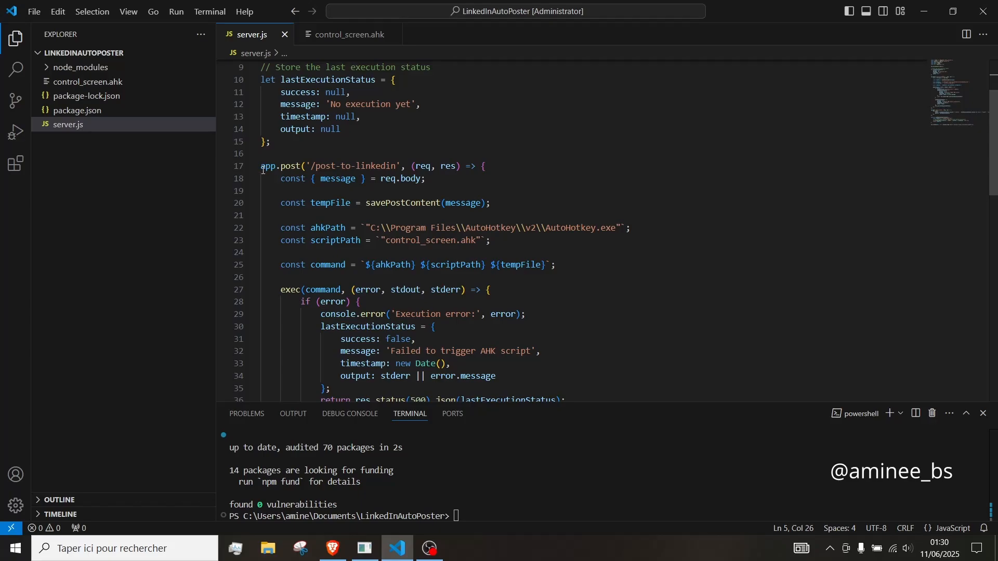
{"action": "scroll", "coordinate": [291, 156], "scroll_direction": "down", "scroll_amount": 2}
{"action": "scroll", "coordinate": [395, 160], "scroll_direction": "up", "scroll_amount": 2}
{"action": "double_click", "coordinate": [355, 182]}
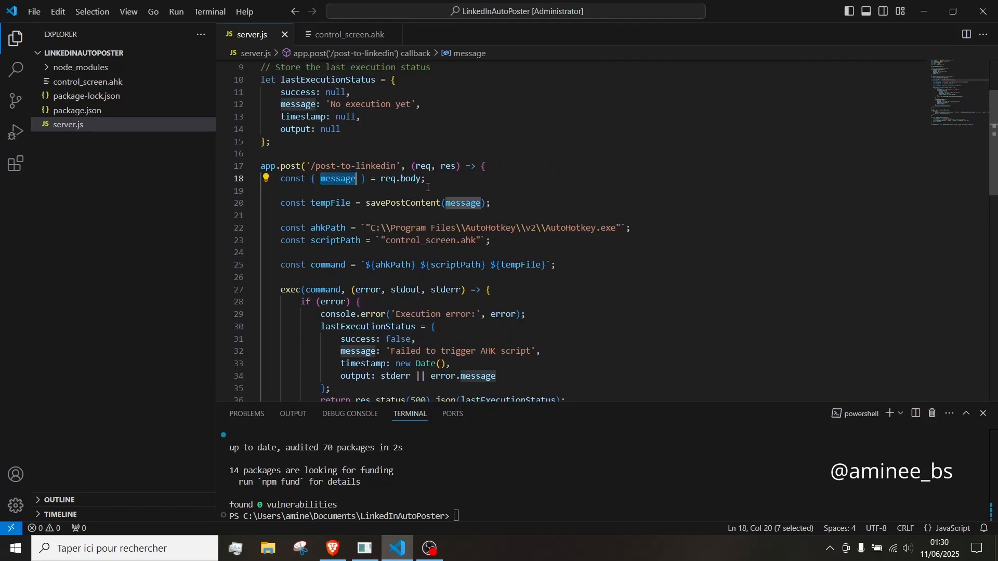
{"action": "left_click", "coordinate": [513, 203]}
Examine the AutoHotkey command and the exec callback's error and success handling in the /post-to-linkedin route
{"action": "scroll", "coordinate": [422, 201], "scroll_direction": "down", "scroll_amount": 2}
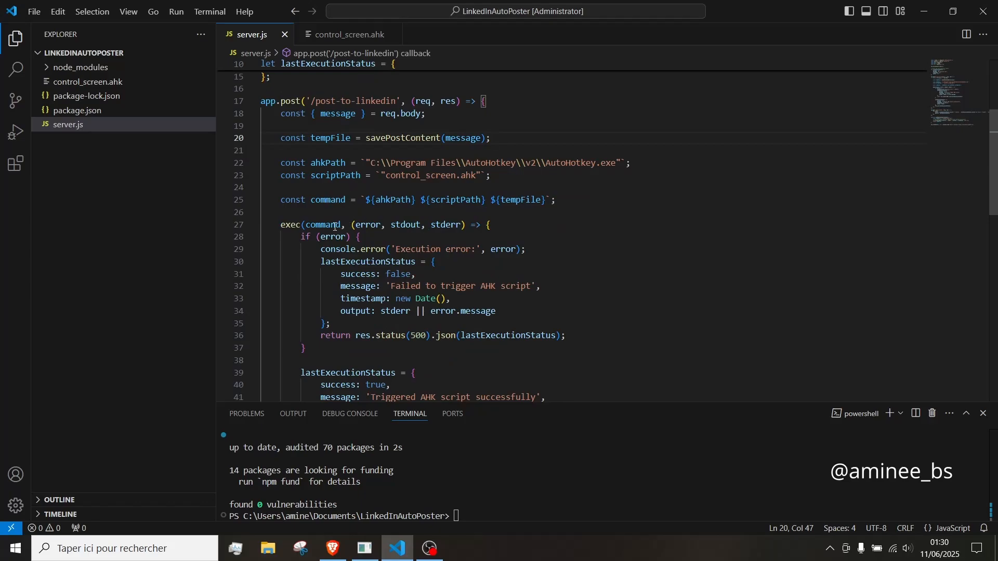
{"action": "scroll", "coordinate": [416, 225], "scroll_direction": "down", "scroll_amount": 1}
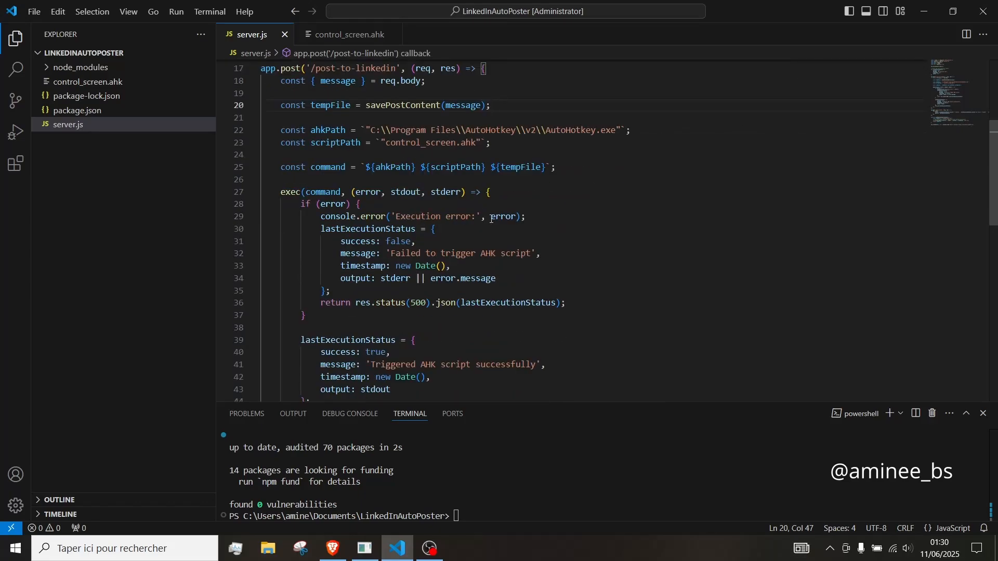
{"action": "left_click", "coordinate": [493, 218]}
{"action": "left_click", "coordinate": [523, 195]}
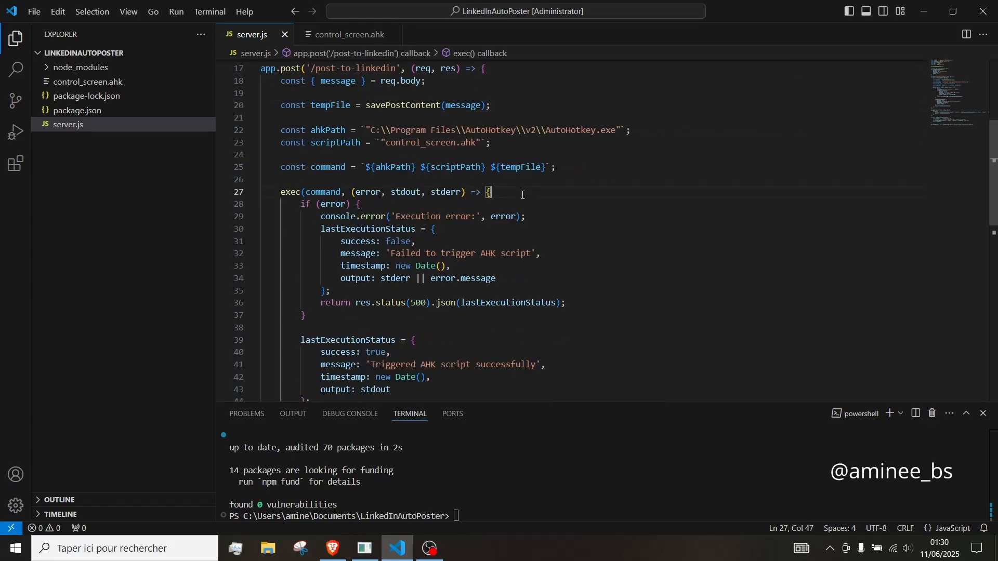
{"action": "scroll", "coordinate": [522, 195], "scroll_direction": "down", "scroll_amount": 2}
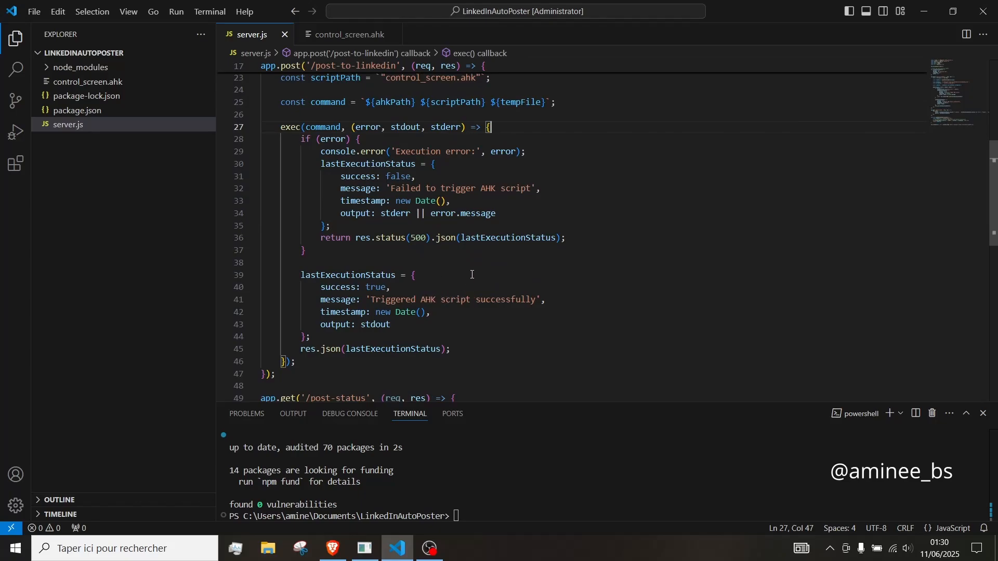
Switch to the Brave browser and start a search query in a new tab with the word "download"
{"action": "scroll", "coordinate": [472, 275], "scroll_direction": "up", "scroll_amount": 2}
{"action": "left_click", "coordinate": [332, 549]}
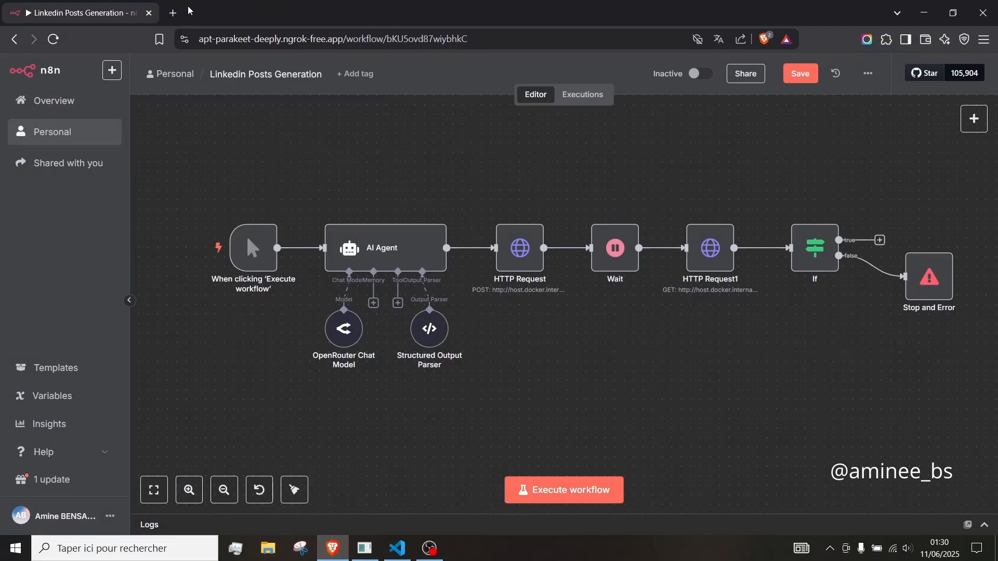
{"action": "left_click", "coordinate": [173, 12]}
{"action": "type", "text": "downl"}
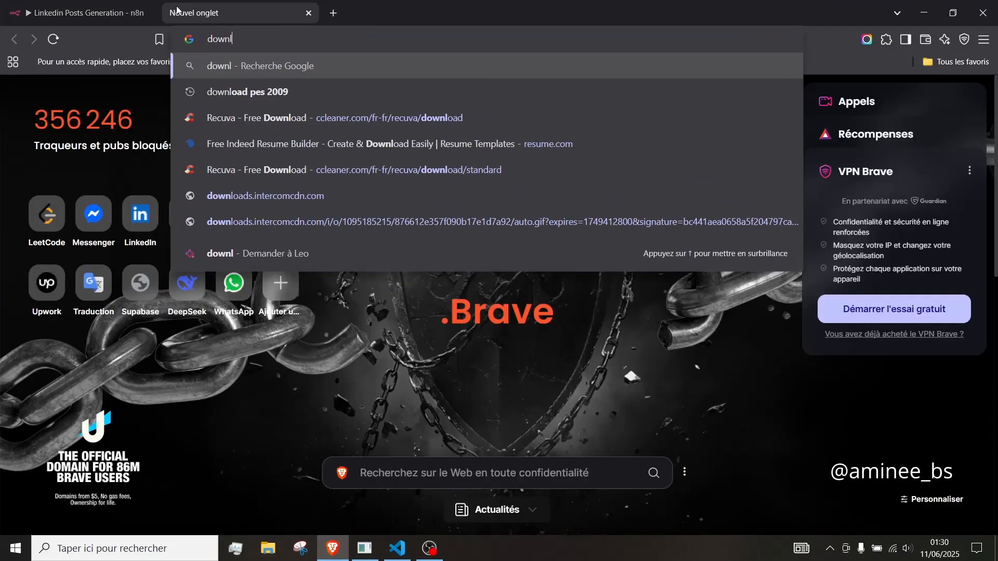
{"action": "type", "text": "oad ahk"}
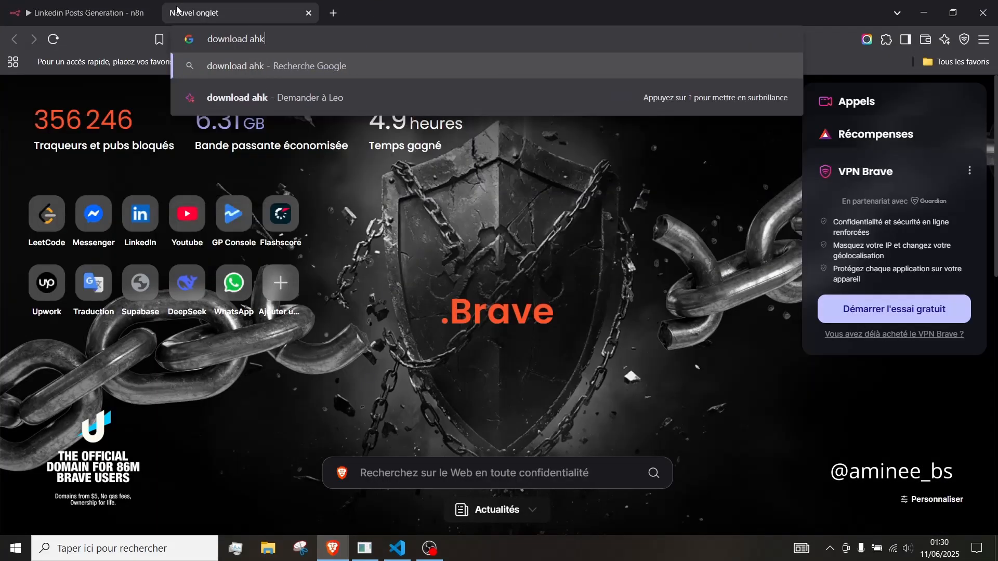
{"action": "key", "text": "BackSpace"}
{"action": "key", "text": "BackSpace"}
{"action": "key", "text": "BackSpace"}
{"action": "key", "text": "BackSpace"}
Copy AutoHotkey from the ahkPath line in server.js and search the web for "download AutoHotkey"
{"action": "key", "text": "alt+Tab"}
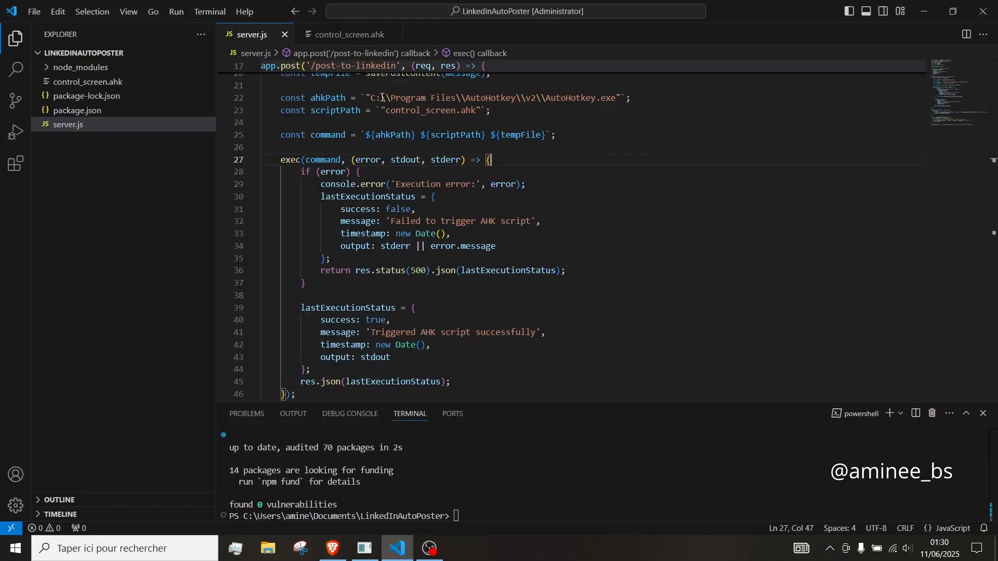
{"action": "scroll", "coordinate": [382, 97], "scroll_direction": "up", "scroll_amount": 1}
{"action": "double_click", "coordinate": [489, 130]}
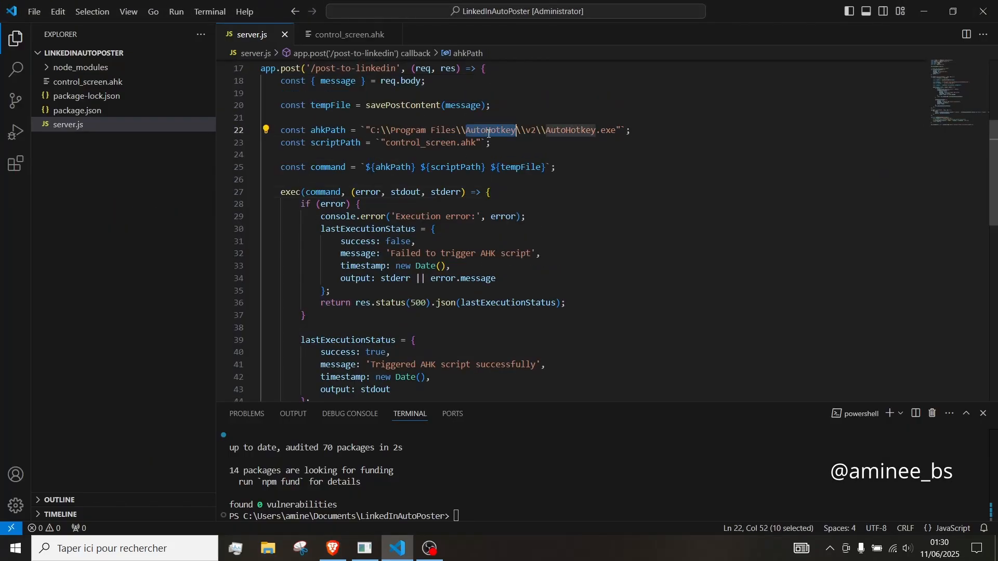
{"action": "key", "text": "ctrl+c"}
{"action": "key", "text": "alt+Tab"}
{"action": "key", "text": "ctrl+v"}
{"action": "key", "text": "Return"}
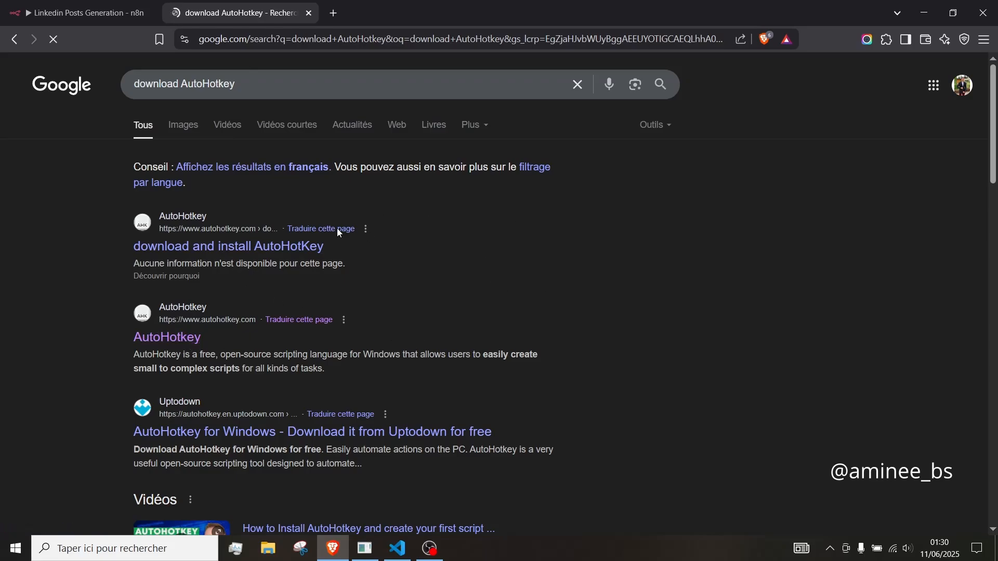
View the download versions offered on the AutoHotkey website, then close that tab
{"action": "left_click", "coordinate": [207, 310]}
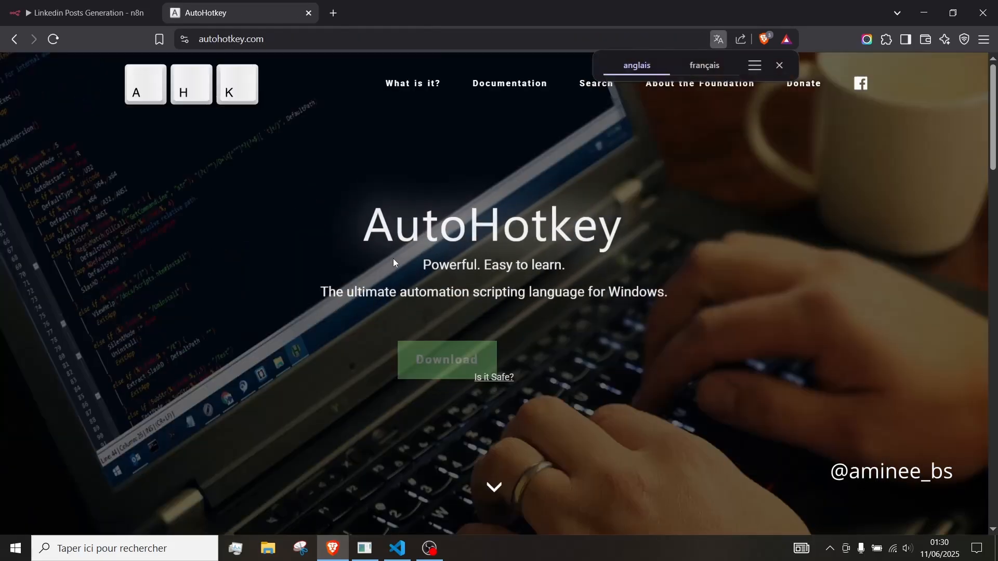
{"action": "left_click", "coordinate": [451, 341]}
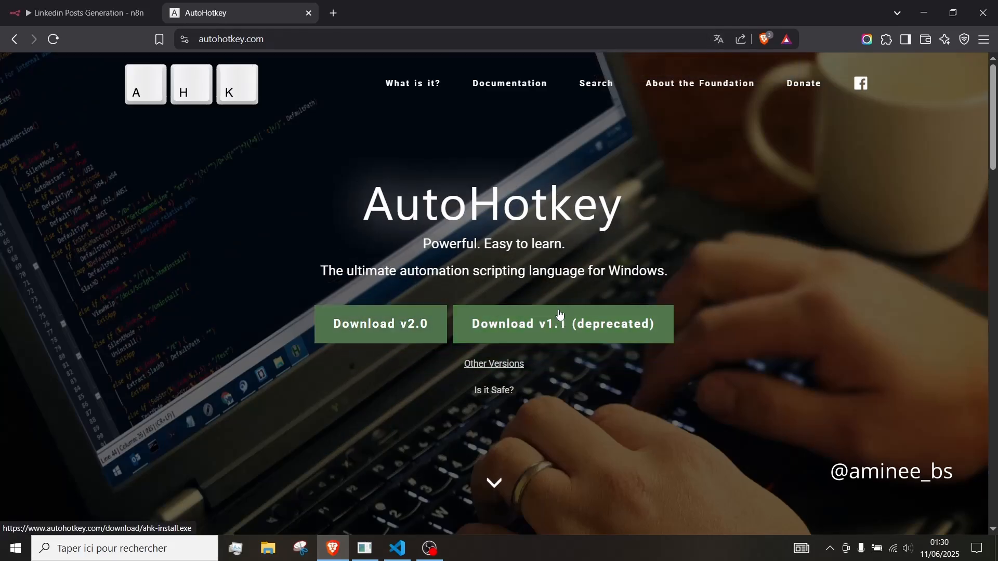
{"action": "left_click", "coordinate": [310, 13]}
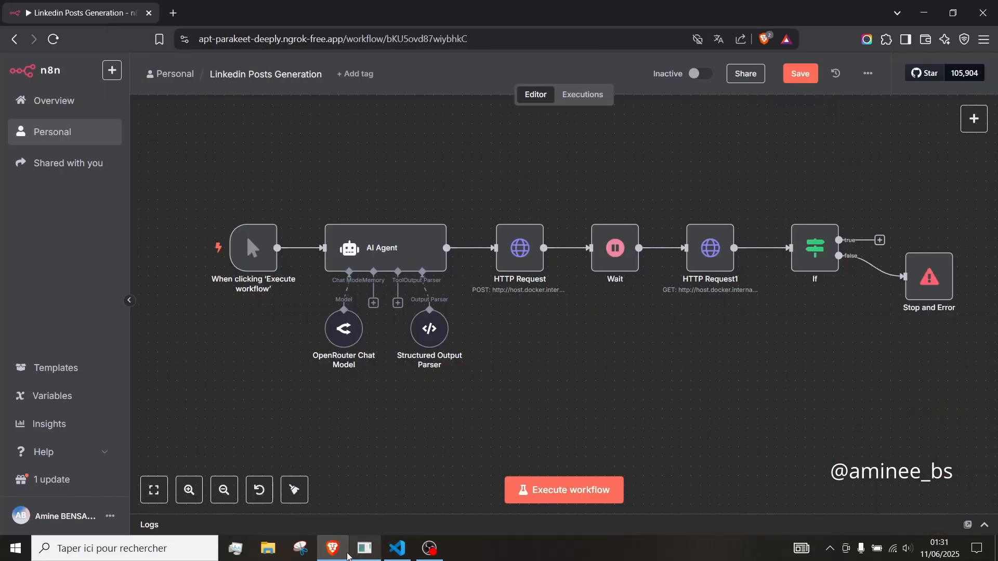
Return to VS Code and examine the /post-status route, the savePostContent function and the app.listen call in server.js
{"action": "left_click", "coordinate": [397, 549]}
{"action": "scroll", "coordinate": [532, 237], "scroll_direction": "down", "scroll_amount": 5}
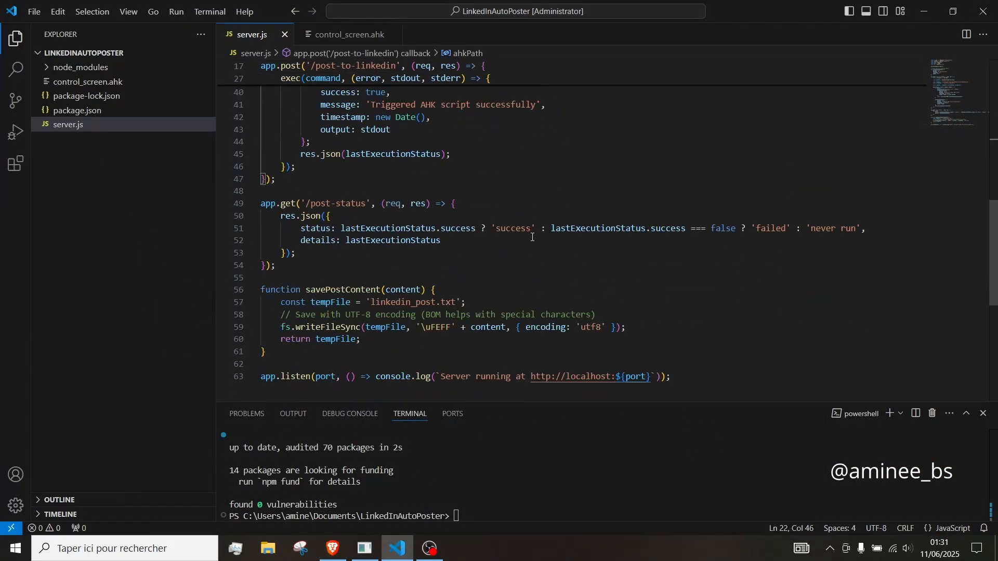
{"action": "left_click_drag", "start_coordinate": [262, 204], "coordinate": [306, 228]}
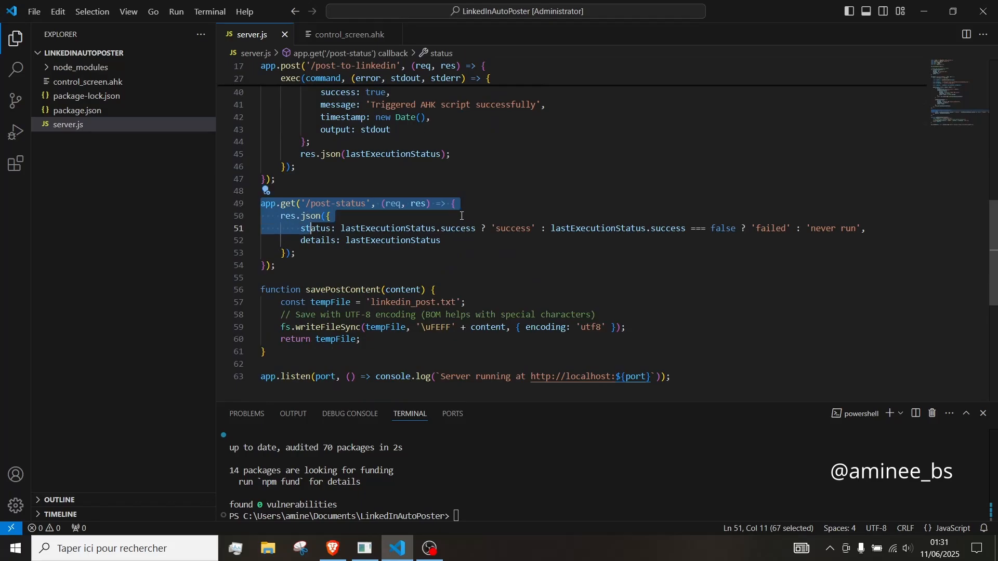
{"action": "left_click", "coordinate": [479, 203]}
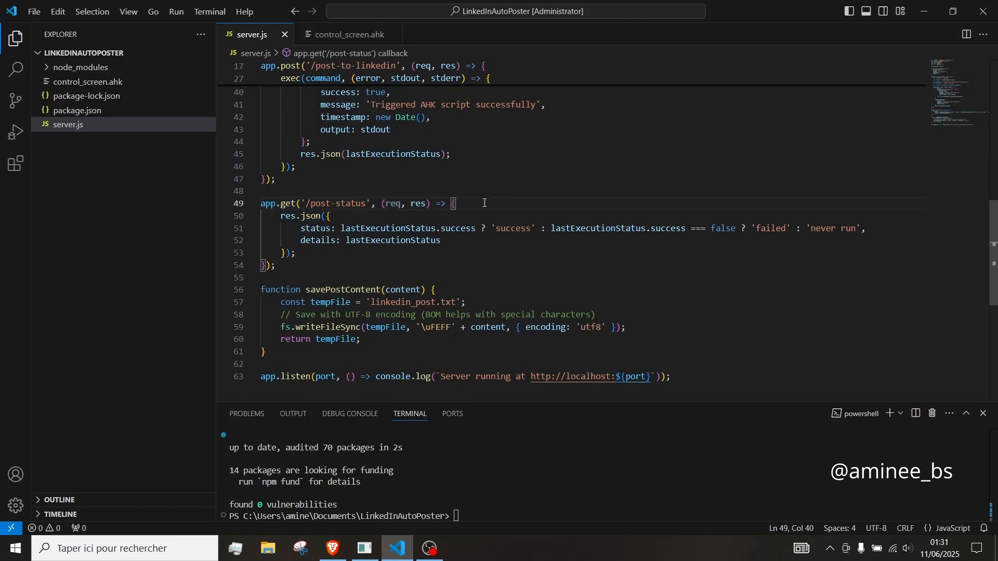
{"action": "left_click", "coordinate": [503, 160]}
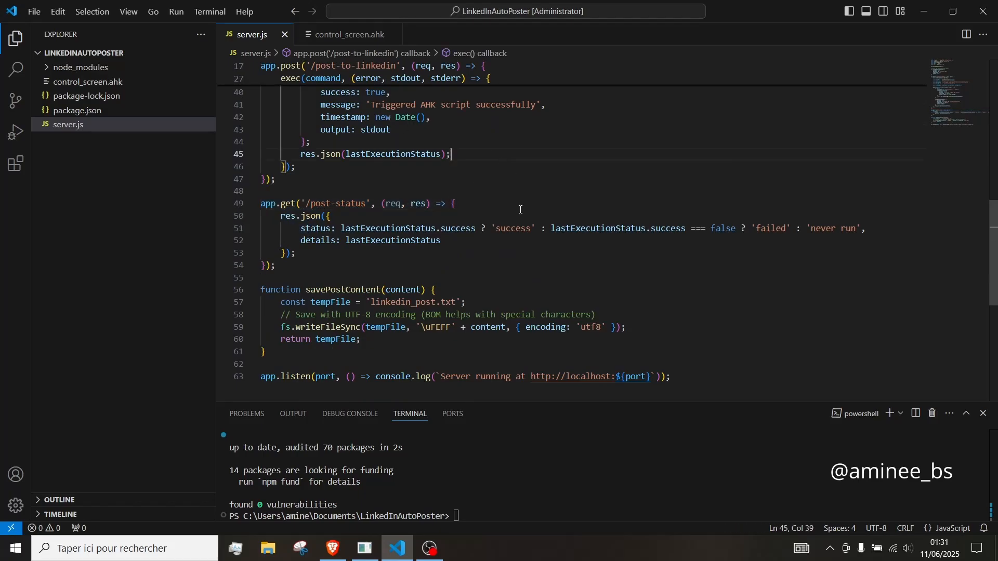
{"action": "scroll", "coordinate": [525, 168], "scroll_direction": "down", "scroll_amount": 2}
{"action": "left_click", "coordinate": [539, 131]}
{"action": "scroll", "coordinate": [643, 237], "scroll_direction": "down", "scroll_amount": 2}
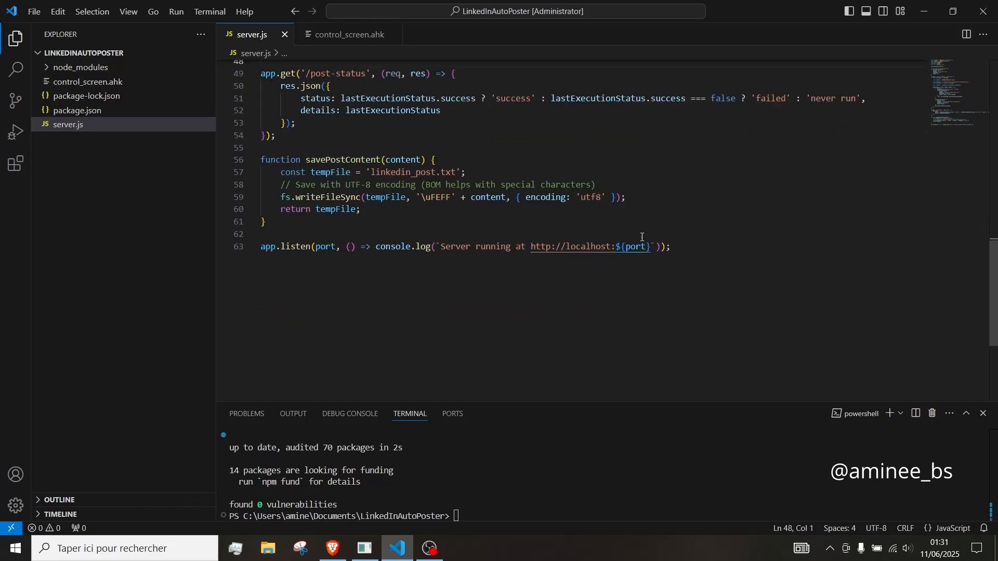
{"action": "scroll", "coordinate": [525, 209], "scroll_direction": "up", "scroll_amount": 2}
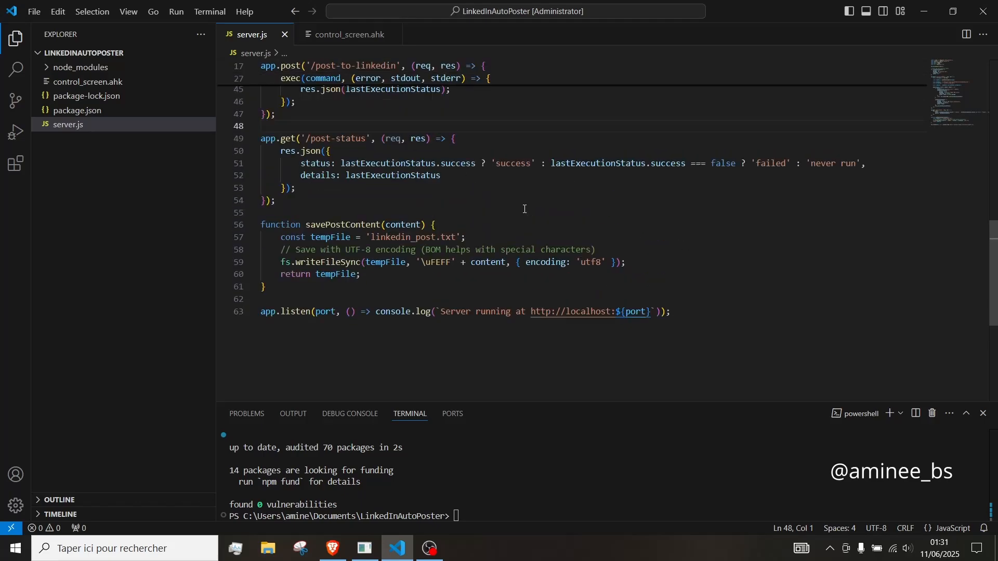
Open control_screen.ahk and examine the ReadFileWithEncoding function with its UTF-8 read and fallbacks
{"action": "left_click", "coordinate": [333, 35]}
{"action": "scroll", "coordinate": [492, 235], "scroll_direction": "up", "scroll_amount": 5}
{"action": "scroll", "coordinate": [492, 235], "scroll_direction": "up", "scroll_amount": 6}
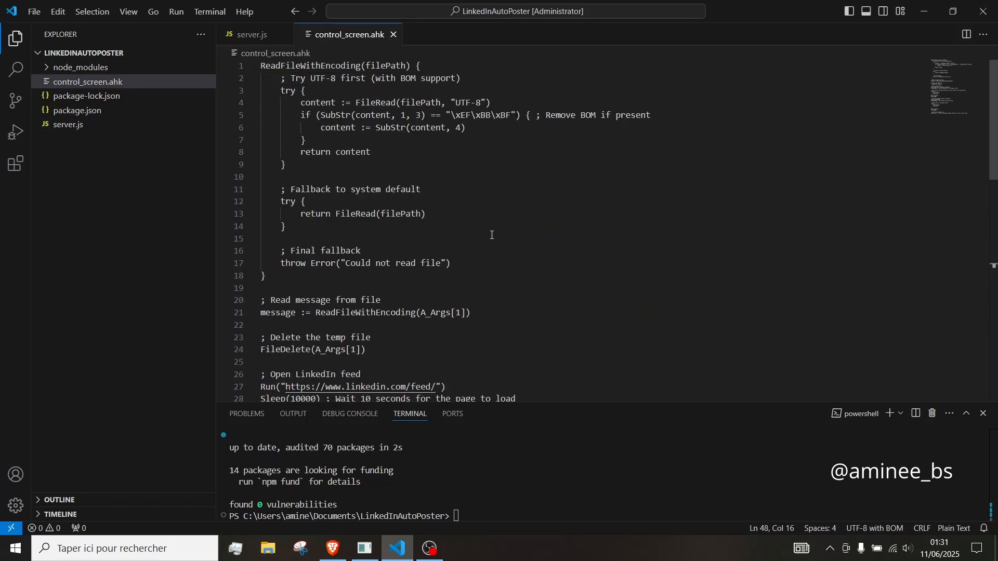
{"action": "left_click", "coordinate": [315, 65]}
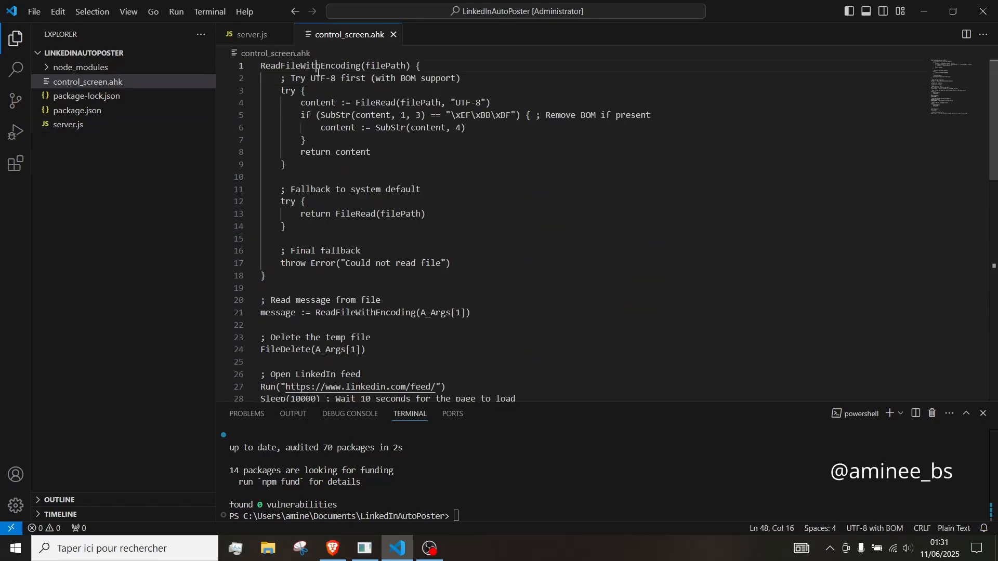
{"action": "left_click", "coordinate": [418, 66]}
{"action": "left_click_drag", "start_coordinate": [472, 262], "coordinate": [455, 234]}
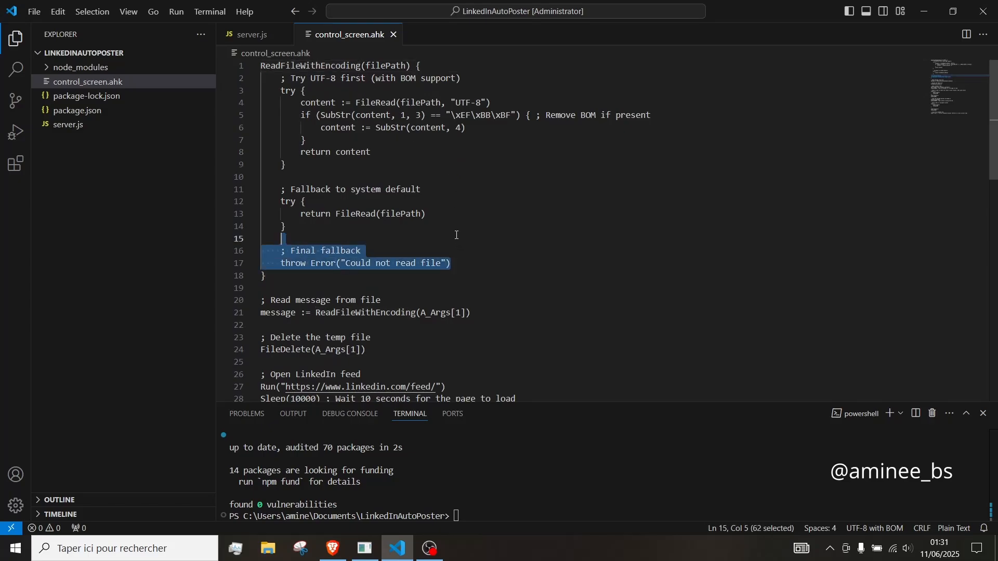
{"action": "left_click", "coordinate": [484, 218]}
Examine how control_screen.ahk reads the message, opens the LinkedIn feed and reaches "Start a post" with the 27-Tab loop and Enter
{"action": "scroll", "coordinate": [364, 214], "scroll_direction": "down", "scroll_amount": 2}
{"action": "scroll", "coordinate": [431, 260], "scroll_direction": "down", "scroll_amount": 2}
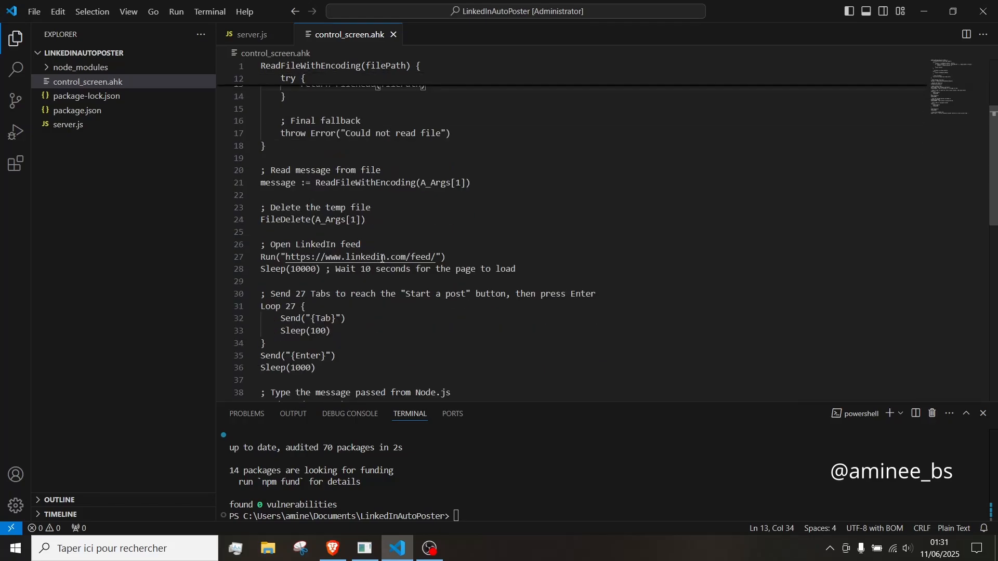
{"action": "scroll", "coordinate": [485, 269], "scroll_direction": "down", "scroll_amount": 1}
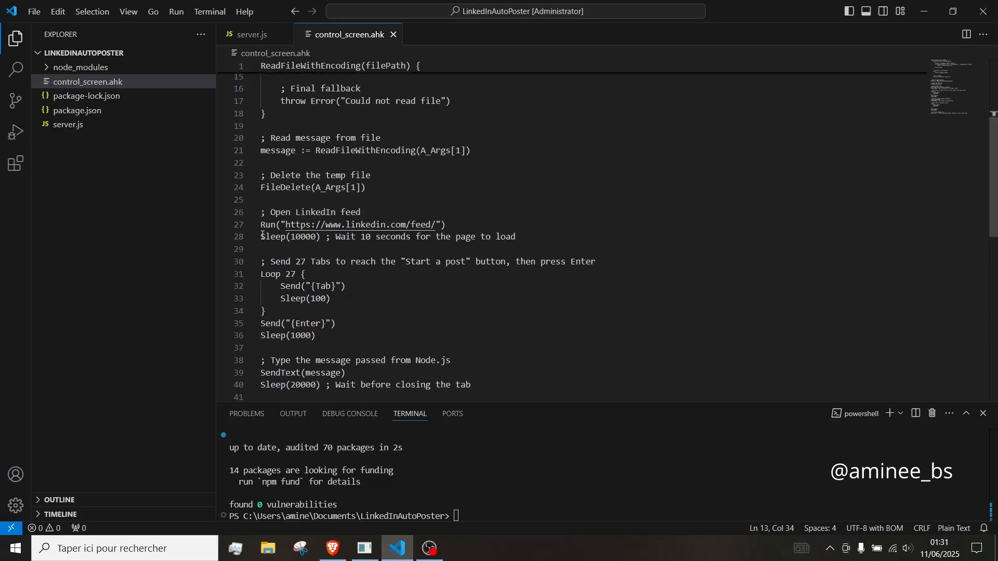
{"action": "scroll", "coordinate": [494, 238], "scroll_direction": "down", "scroll_amount": 2}
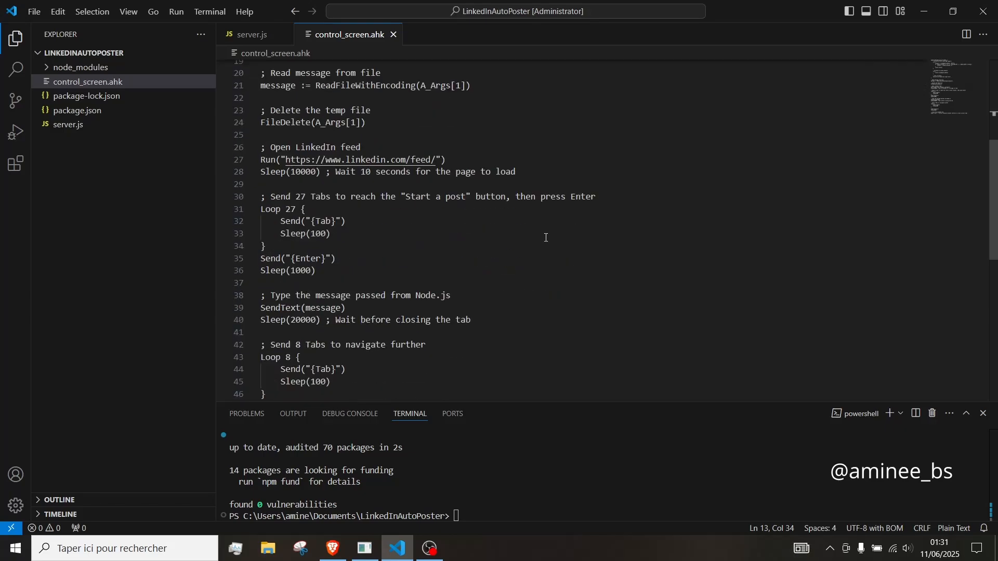
{"action": "left_click", "coordinate": [303, 210]}
{"action": "left_click", "coordinate": [375, 220]}
{"action": "scroll", "coordinate": [299, 224], "scroll_direction": "down", "scroll_amount": 1}
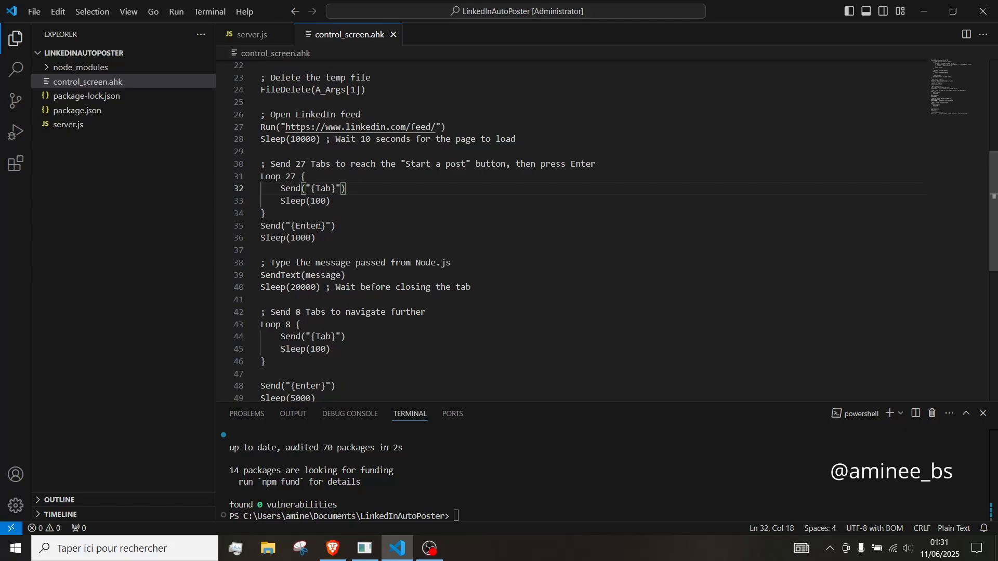
{"action": "key", "text": "Down"}
{"action": "key", "text": "Down"}
{"action": "key", "text": "Down"}
{"action": "scroll", "coordinate": [379, 226], "scroll_direction": "down", "scroll_amount": 2}
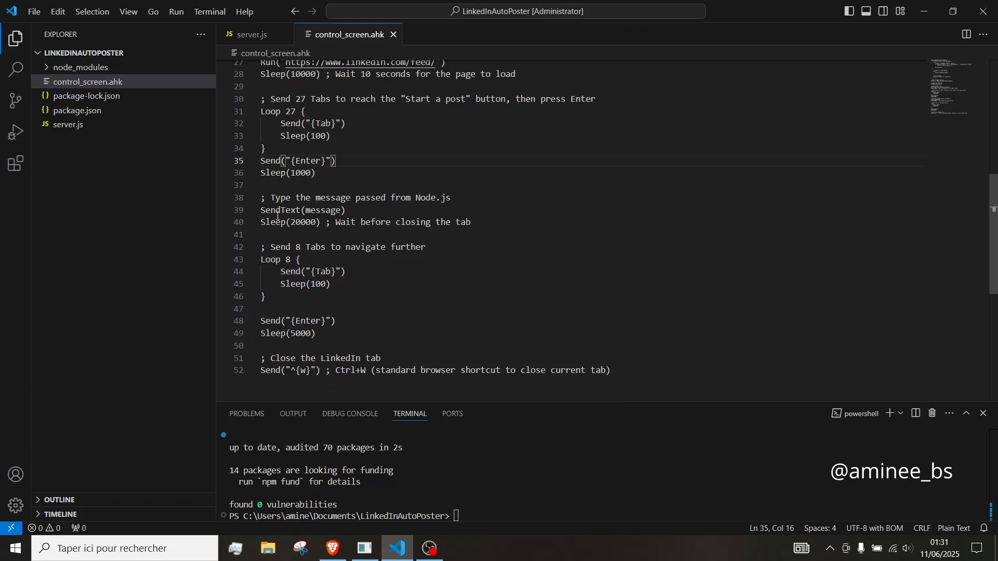
Examine the SendText(message) line that writes the post text and the wait that follows it
{"action": "left_click", "coordinate": [351, 214]}
{"action": "double_click", "coordinate": [332, 212]}
{"action": "left_click", "coordinate": [379, 212]}
{"action": "scroll", "coordinate": [318, 245], "scroll_direction": "down", "scroll_amount": 1}
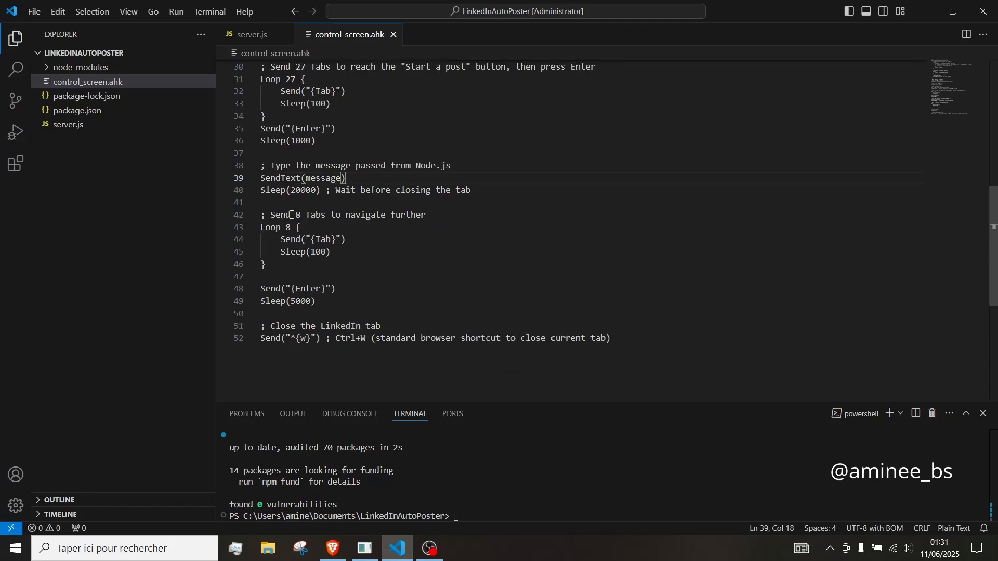
{"action": "left_click", "coordinate": [444, 214]}
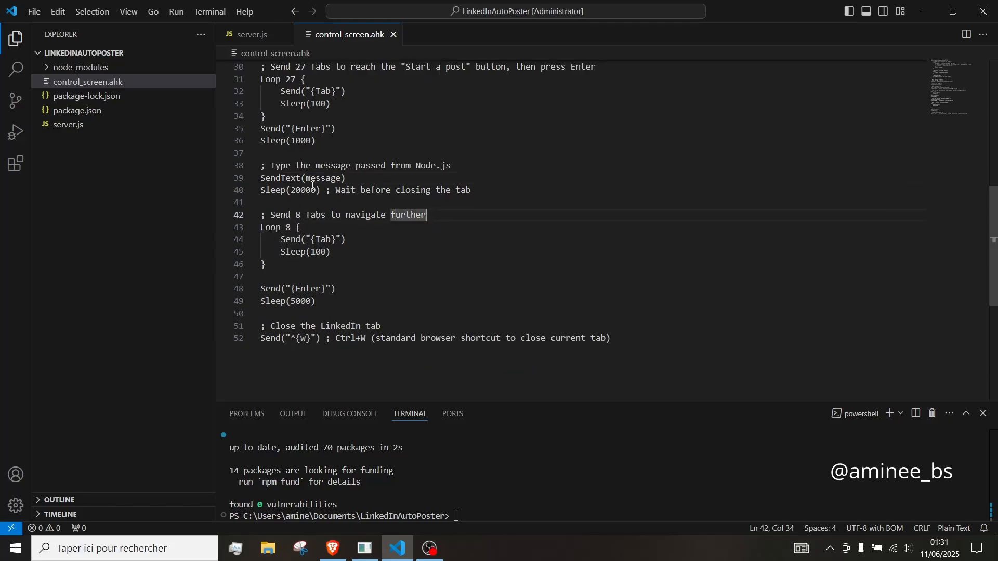
{"action": "left_click", "coordinate": [375, 178]}
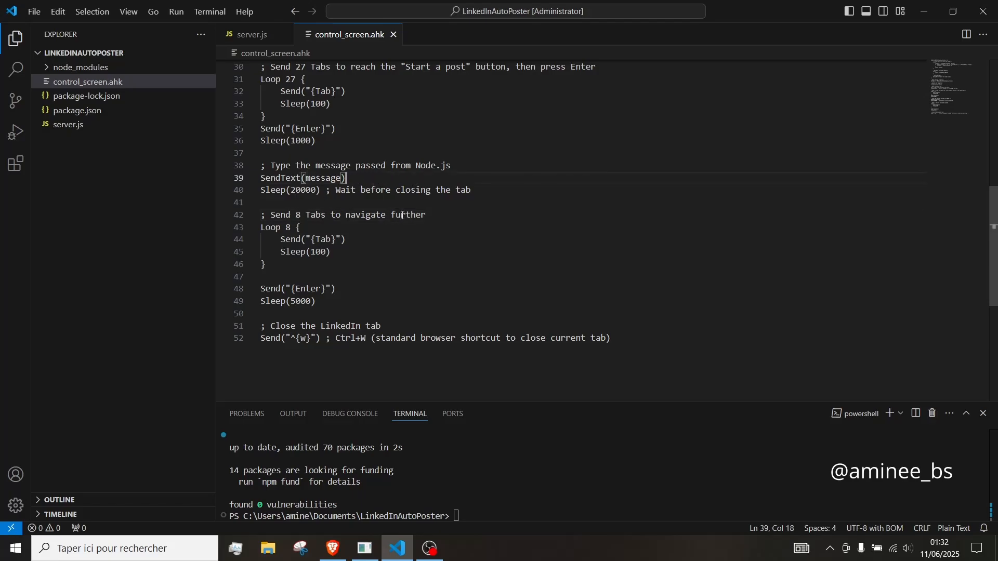
Examine the end of the script, where Enter is sent after the 8-Tab loop and the LinkedIn tab is closed
{"action": "left_click", "coordinate": [331, 254]}
{"action": "scroll", "coordinate": [304, 259], "scroll_direction": "down", "scroll_amount": 1}
{"action": "left_click", "coordinate": [341, 257]}
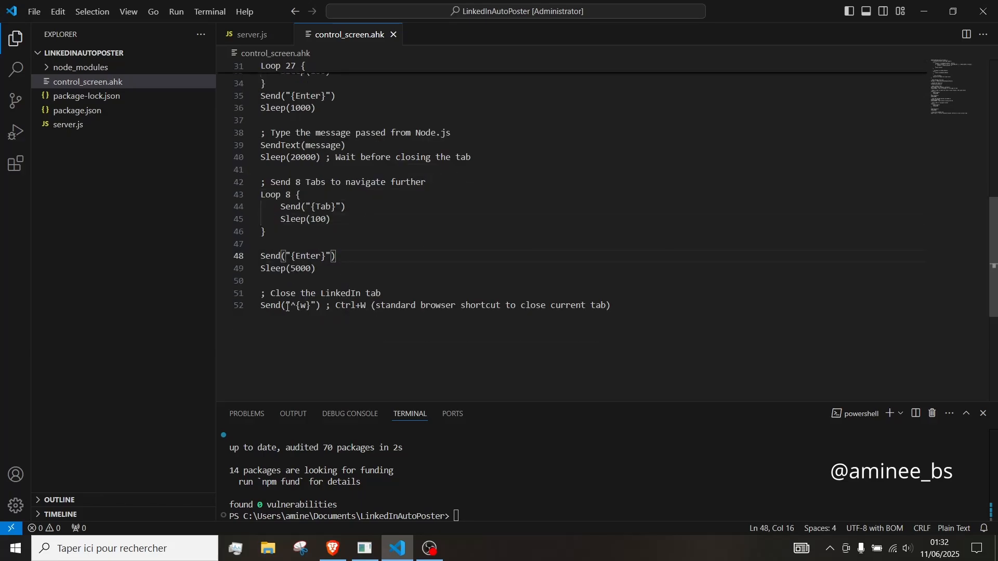
{"action": "double_click", "coordinate": [372, 292]}
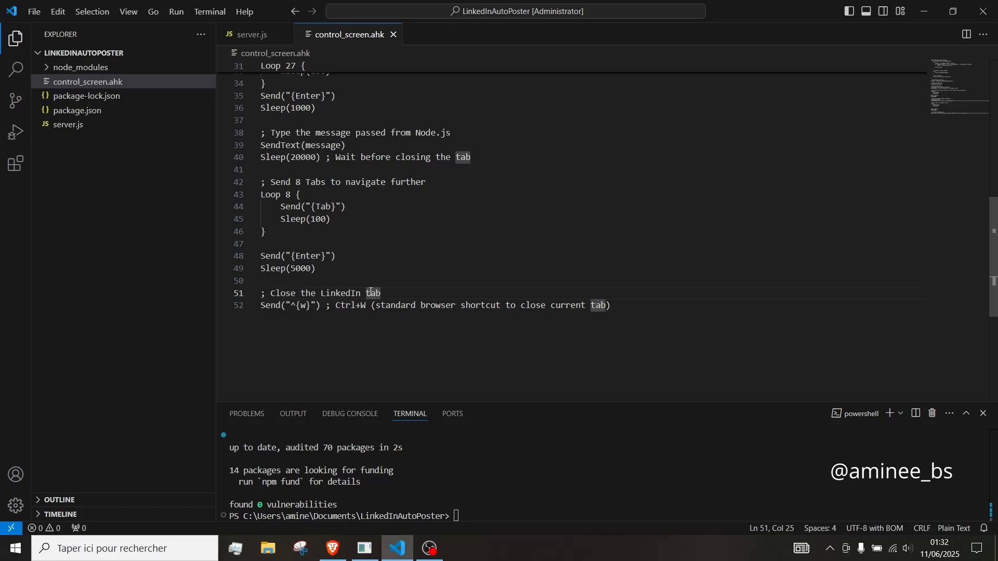
Go back to server.js and start the local server by running npm start in the terminal
{"action": "left_click", "coordinate": [250, 38]}
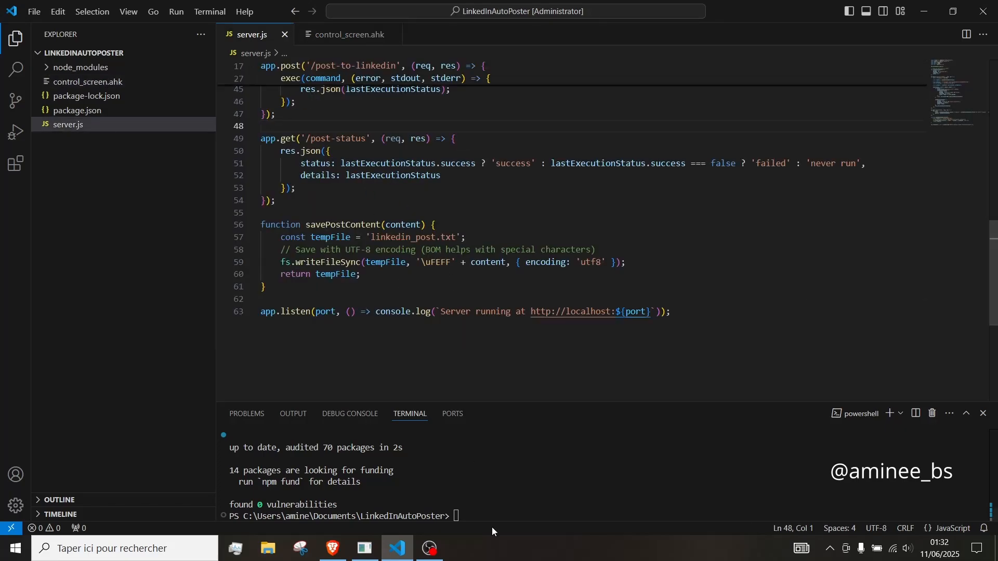
{"action": "left_click", "coordinate": [491, 514]}
{"action": "type", "text": "npm start"}
{"action": "key", "text": "Return"}
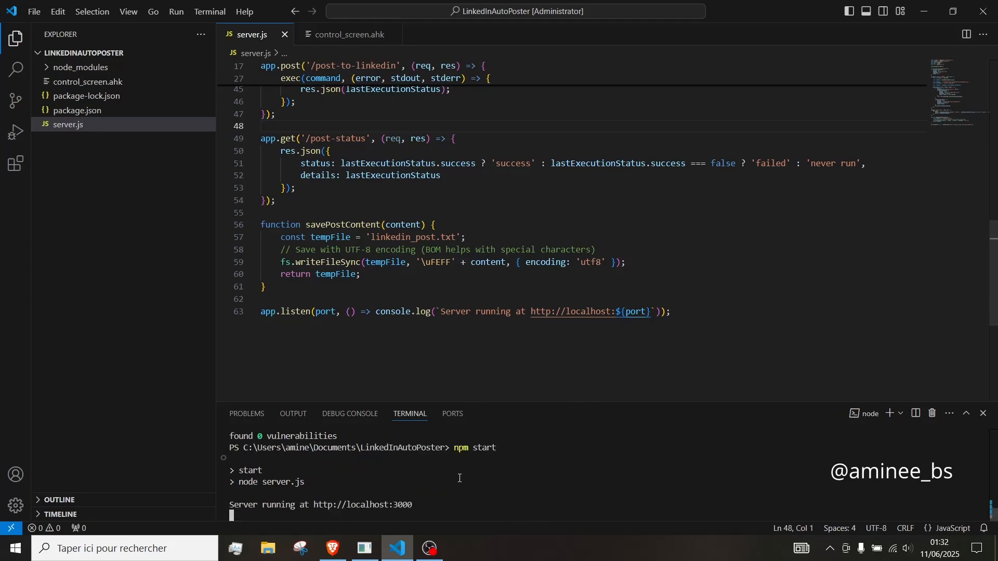
Minimize VS Code, return to the n8n workflow in Brave and inspect the HTTP Request1 node's method and post-status URL
{"action": "left_click", "coordinate": [925, 11]}
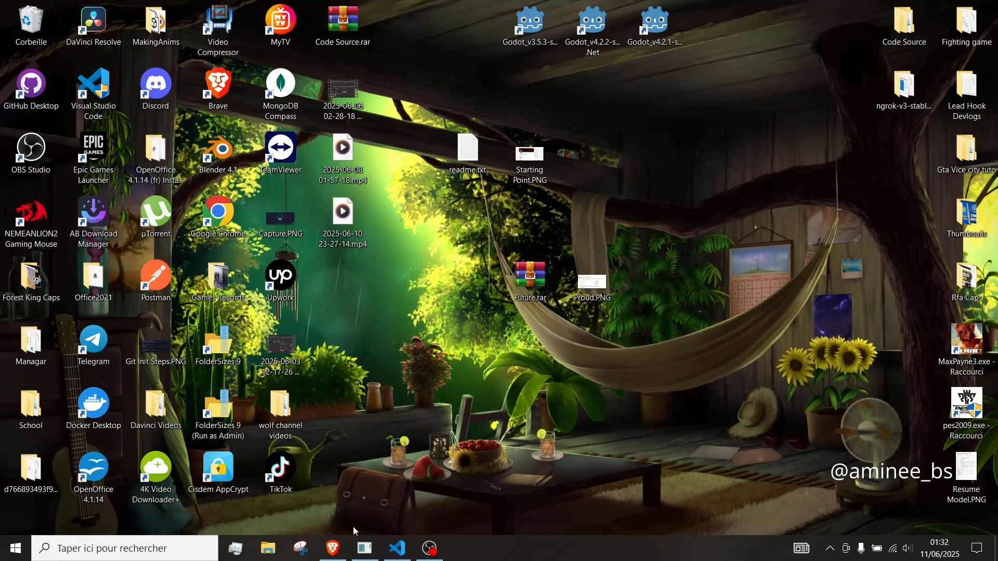
{"action": "left_click", "coordinate": [332, 549]}
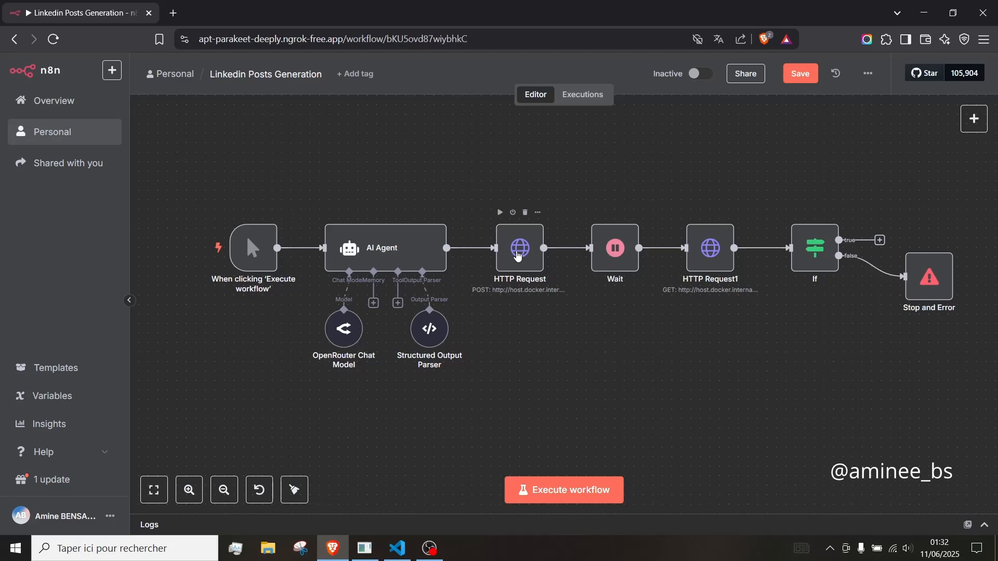
{"action": "left_click", "coordinate": [712, 253]}
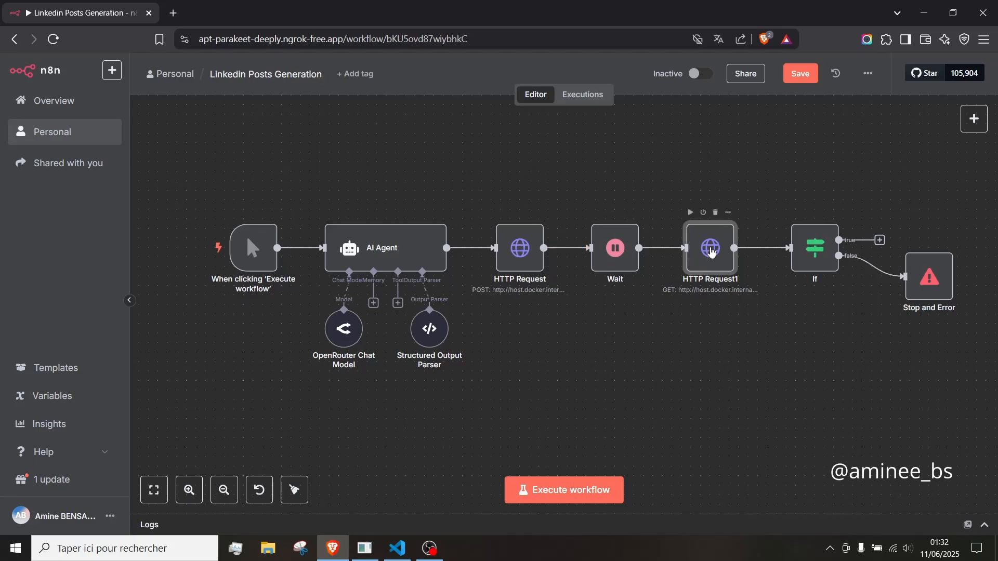
{"action": "double_click", "coordinate": [712, 253]}
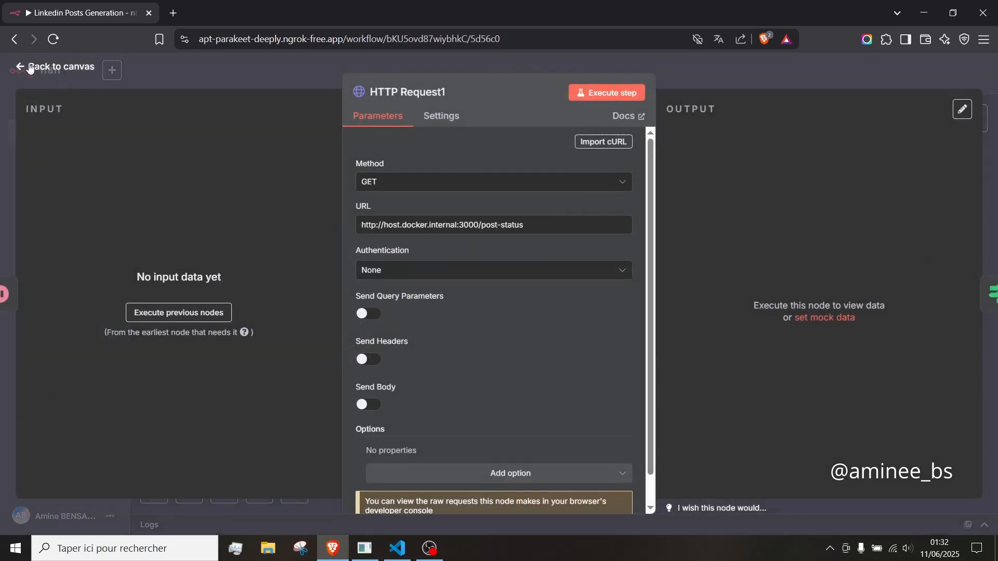
{"action": "left_click", "coordinate": [29, 68]}
{"action": "double_click", "coordinate": [708, 255]}
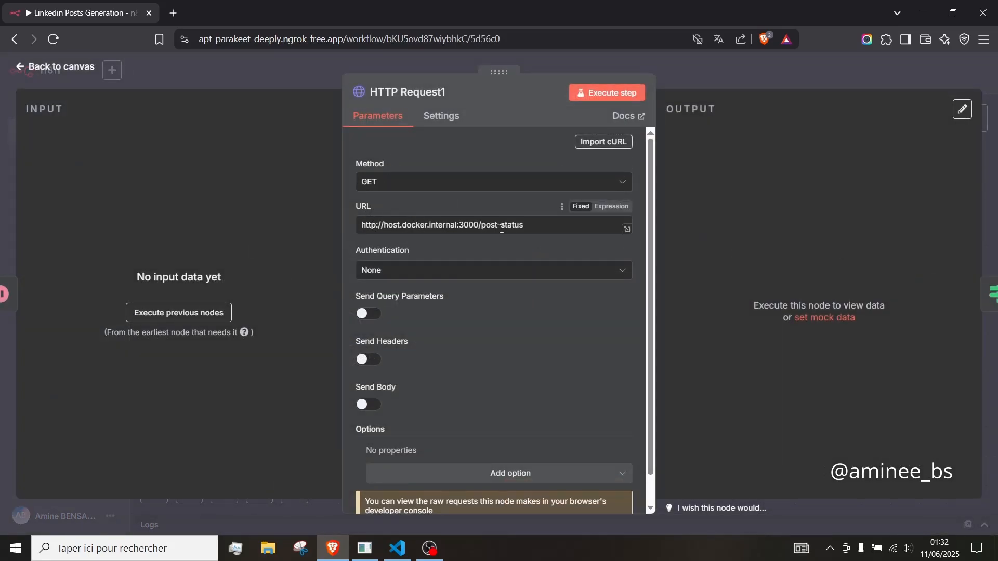
Leave the HTTP Request1 node's details and execute the whole Linkedin Posts Generation workflow from the canvas
{"action": "scroll", "coordinate": [433, 279], "scroll_direction": "down", "scroll_amount": 1}
{"action": "scroll", "coordinate": [460, 332], "scroll_direction": "up", "scroll_amount": 1}
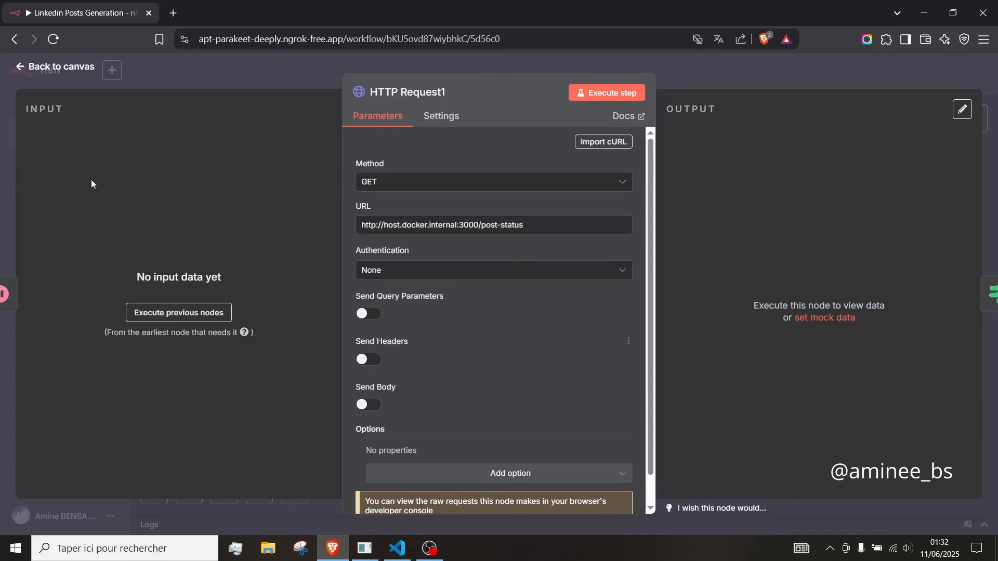
{"action": "left_click", "coordinate": [44, 72]}
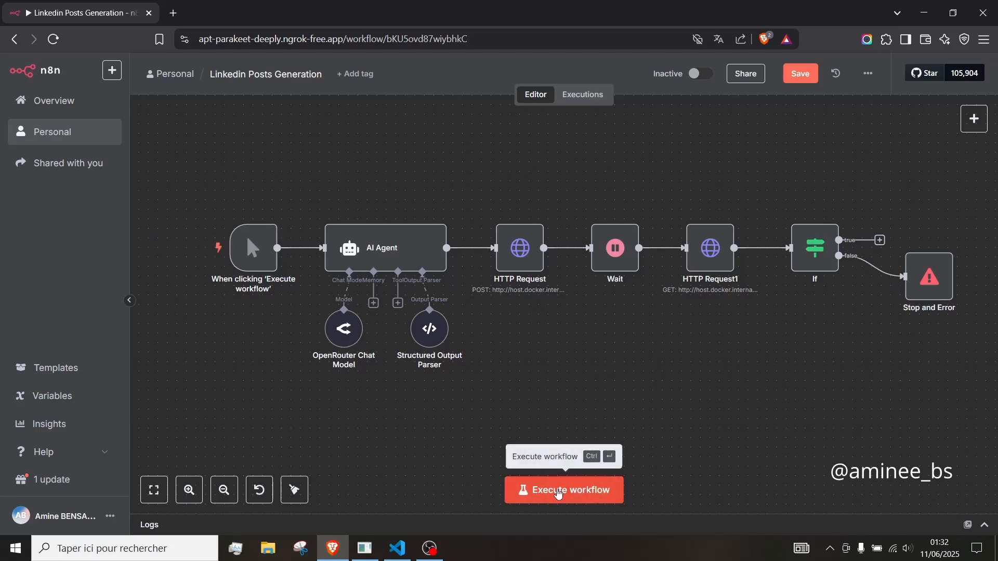
{"action": "left_click", "coordinate": [559, 494]}
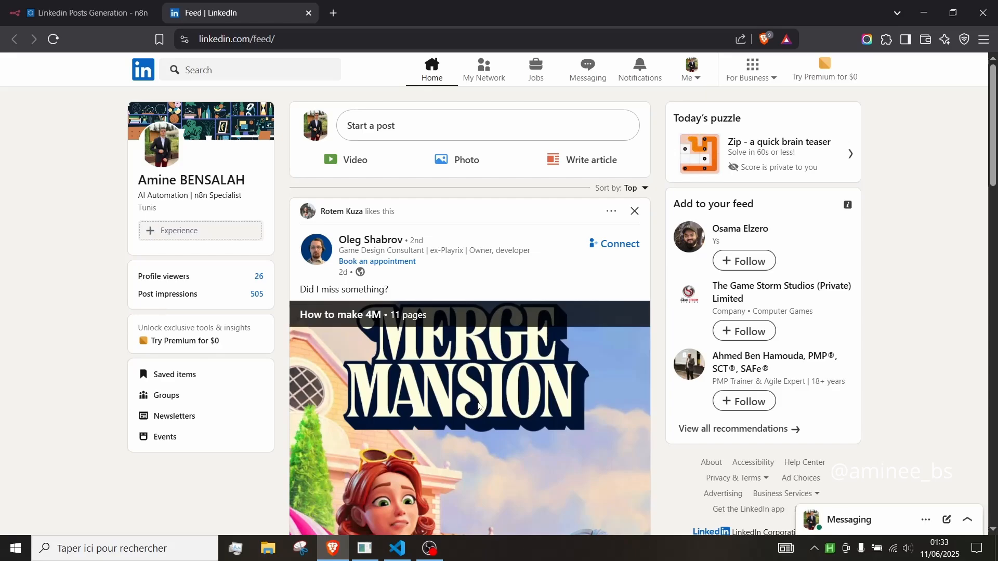
Move the focus through the LinkedIn feed page to Start a post and open the post editor
{"action": "key", "text": "Tab"}
{"action": "key", "text": "Tab"}
{"action": "key", "text": "Tab"}
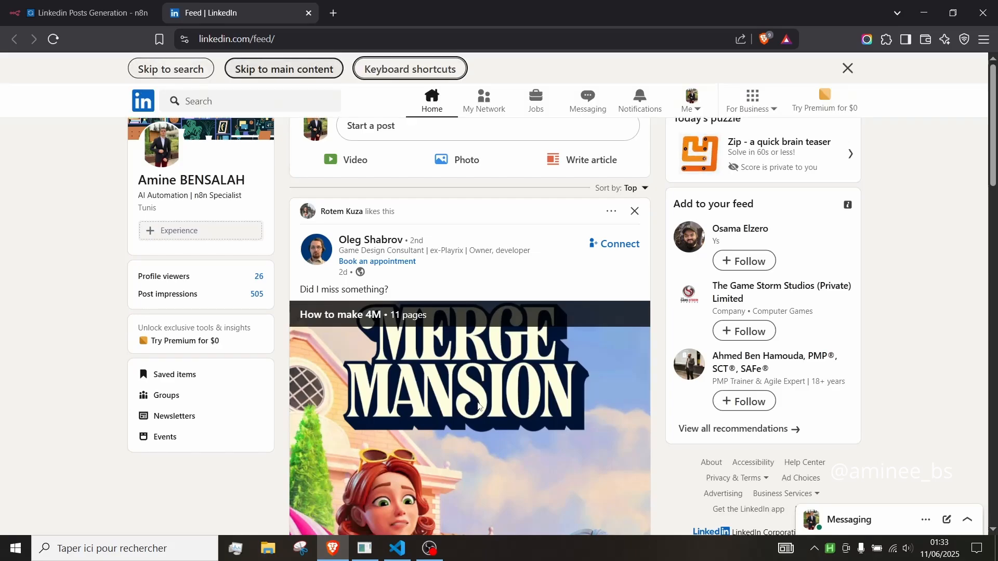
{"action": "key", "text": "Tab"}
{"action": "key", "text": "Tab"}
{"action": "key", "text": "Tab"}
{"action": "key", "text": "Tab"}
{"action": "key", "text": "Tab"}
{"action": "key", "text": "Tab"}
{"action": "key", "text": "Tab"}
{"action": "key", "text": "Tab"}
{"action": "key", "text": "Tab"}
{"action": "key", "text": "Tab"}
{"action": "key", "text": "Tab"}
{"action": "key", "text": "Tab"}
{"action": "key", "text": "Tab"}
{"action": "key", "text": "Tab"}
{"action": "key", "text": "Tab"}
{"action": "key", "text": "Tab"}
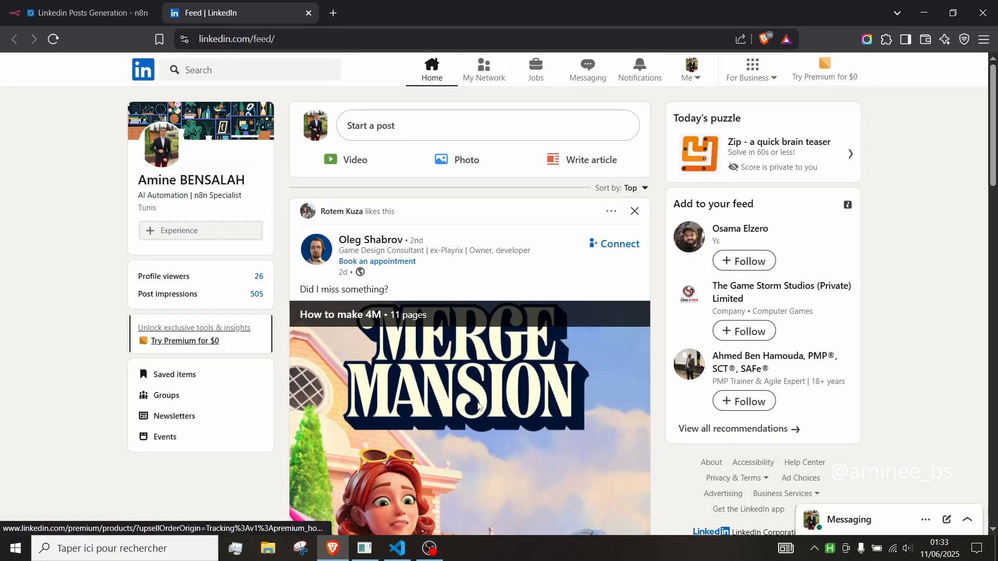
{"action": "key", "text": "Tab"}
{"action": "key", "text": "Tab"}
{"action": "key", "text": "Tab"}
{"action": "key", "text": "Tab"}
{"action": "key", "text": "Tab"}
{"action": "key", "text": "Return"}
Write the post's opening: "The tech landscape is evolving at lightspeed! Here are this week's must-know developments:", followed by a blank line
{"action": "type", "text": "The tech landsca"}
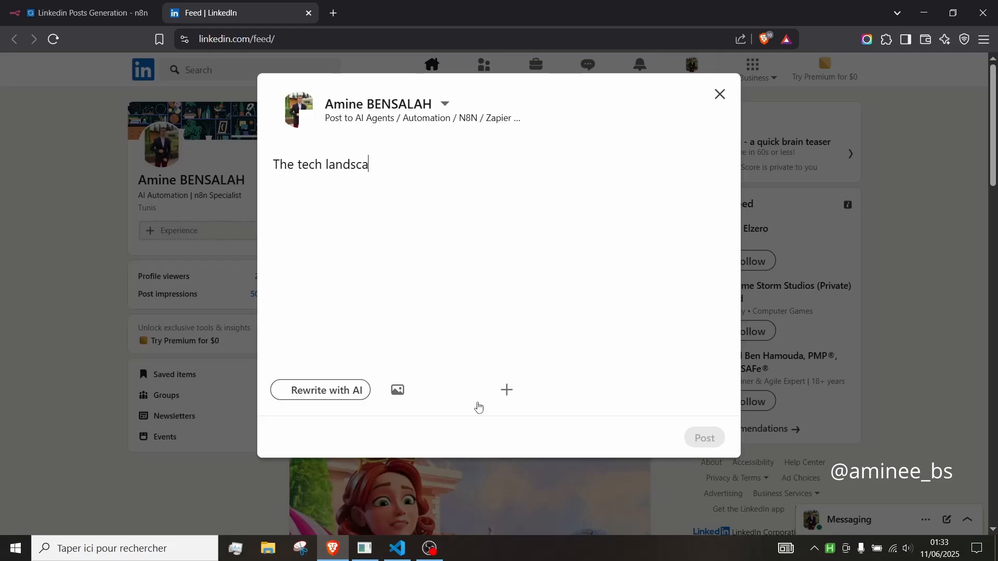
{"action": "type", "text": "pe is evolving at lightspeed! Here are this week's must-know developments:"}
{"action": "key", "text": "Return"}
{"action": "key", "text": "Return"}
Add the section "🔷 Trend 1: Emergence of AI-driven Development Tools" with bullets on automated code generation and productivity, and continue with the remaining post text
{"action": "type", "text": "🔷 Trend 1: Emergence of AI-driven Development Tools"}
{"action": "key", "text": "Return"}
{"action": "type", "text": "- New AI-powered tools are automati"}
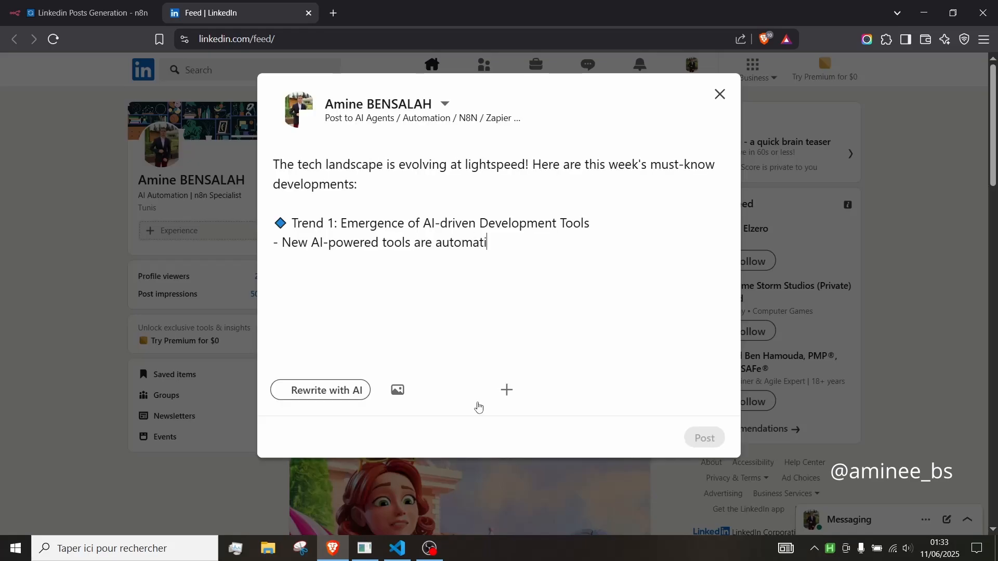
{"action": "type", "text": "ng code generation, enabling developers to focus on creative aspects rather than repetitive tasks."}
{"action": "key", "text": "Return"}
{"action": "type", "text": "- This trend is essential for professionals looking to enhance productivity and stay competitive in a rapidly changing market."}
{"action": "key", "text": "Return"}
{"action": "key", "text": "Return"}
{"action": "type", "text": "🔷"}
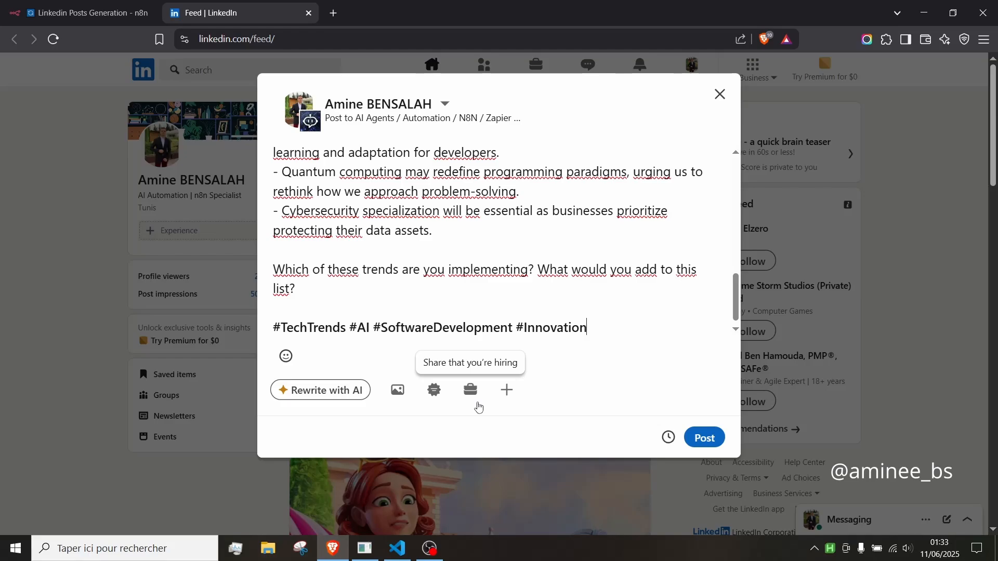
Publish the finished LinkedIn post from the editor and close the LinkedIn tab to return to the n8n workflow
{"action": "key", "text": "Tab"}
{"action": "key", "text": "Tab"}
{"action": "key", "text": "Tab"}
{"action": "key", "text": "Tab"}
{"action": "key", "text": "Tab"}
{"action": "key", "text": "Tab"}
{"action": "key", "text": "Tab"}
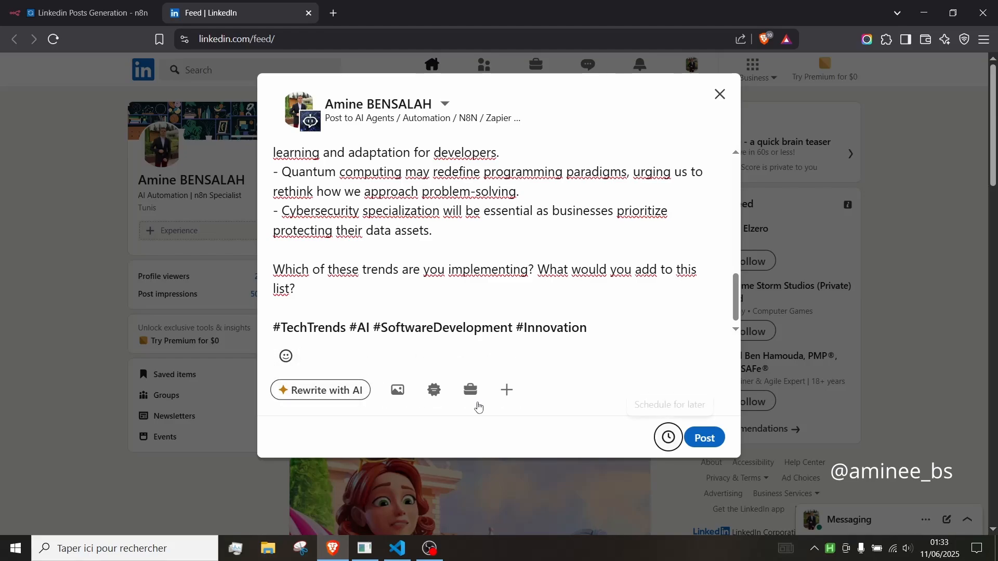
{"action": "key", "text": "Return"}
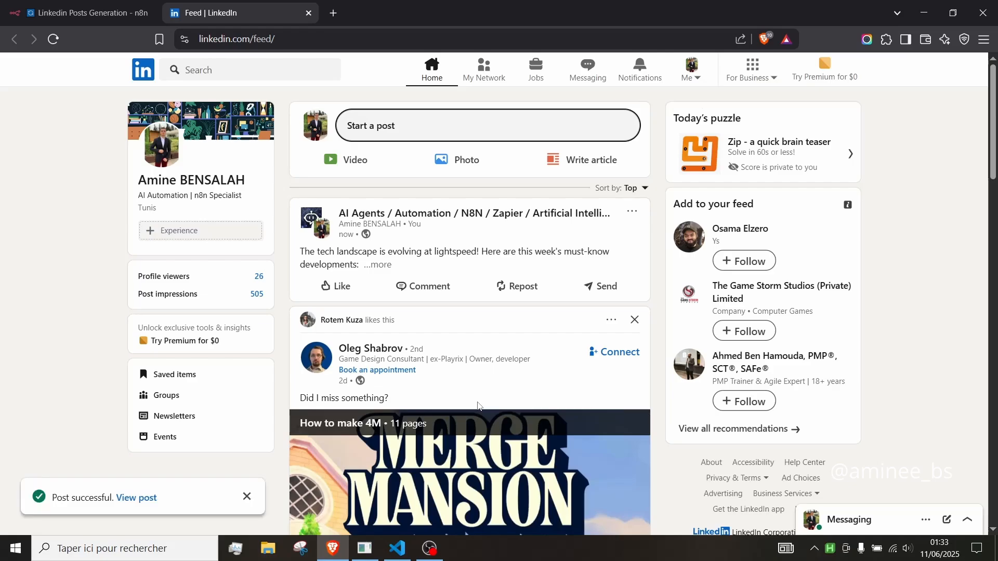
{"action": "key", "text": "ctrl+w"}
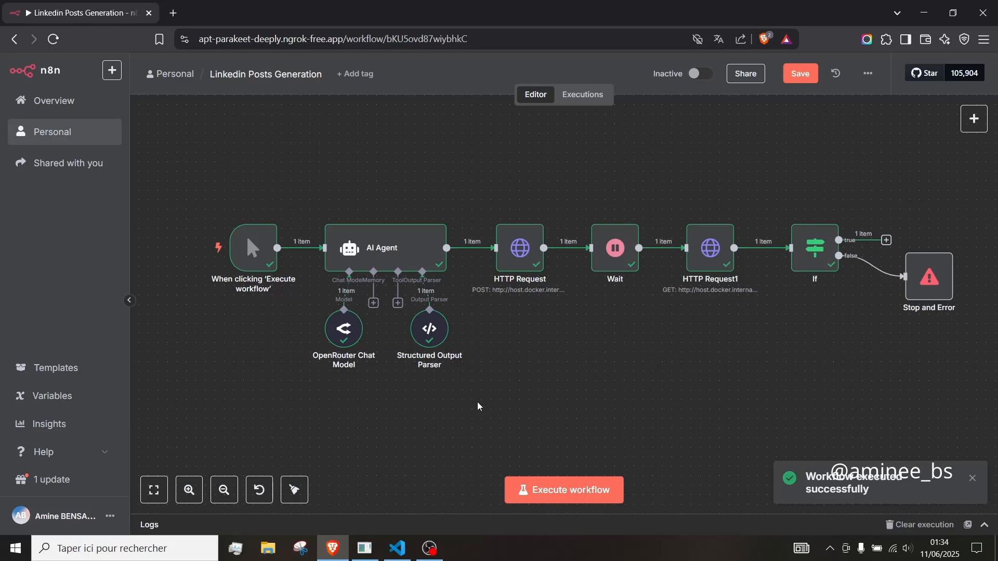
Inspect the HTTP Request1 node's input and output data from the workflow run and return to the canvas
{"action": "mouse_move", "coordinate": [703, 258]}
{"action": "double_click", "coordinate": [705, 263]}
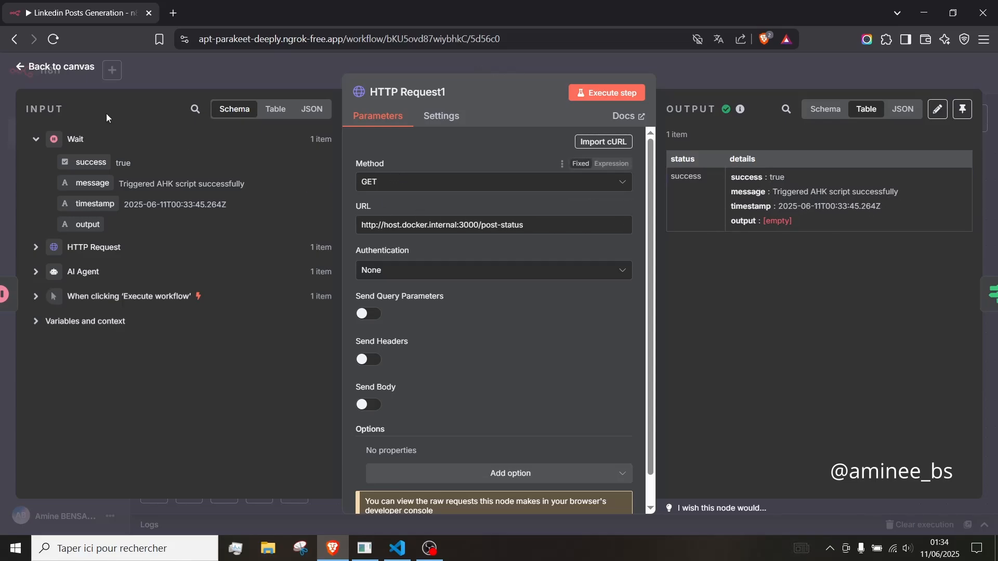
{"action": "left_click", "coordinate": [55, 66]}
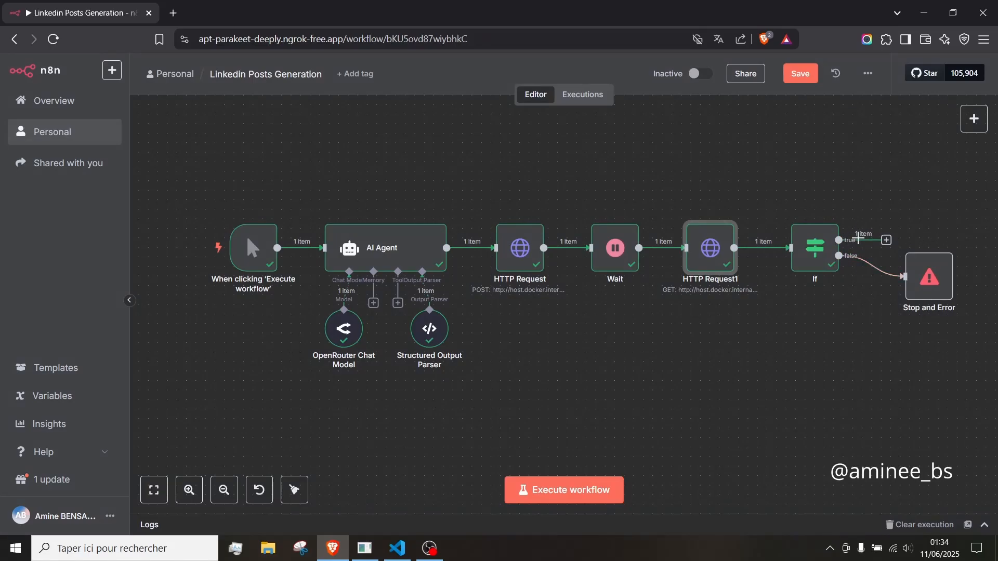
Download the workflow as Linkedin_Posts_Generation.json into the Téléchargements folder
{"action": "mouse_move", "coordinate": [858, 265]}
{"action": "left_click", "coordinate": [868, 73]}
{"action": "left_click", "coordinate": [840, 123]}
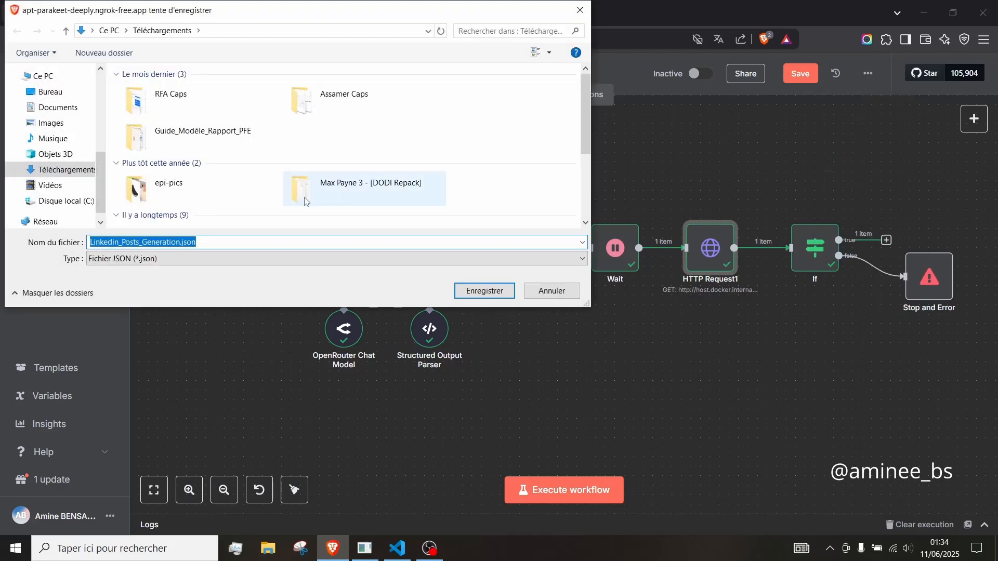
{"action": "left_click", "coordinate": [46, 170]}
{"action": "left_click", "coordinate": [471, 289]}
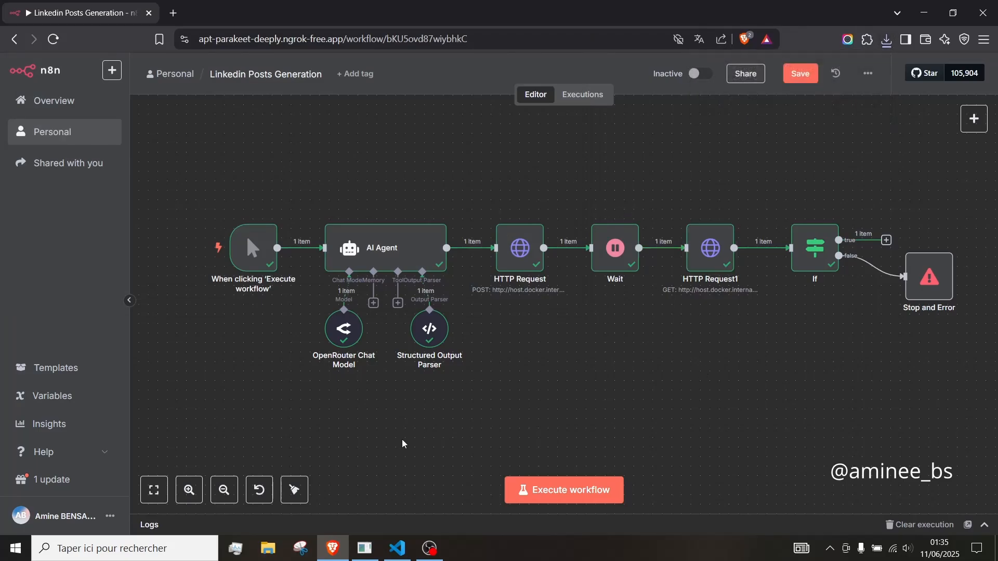
{"action": "mouse_move", "coordinate": [334, 552]}
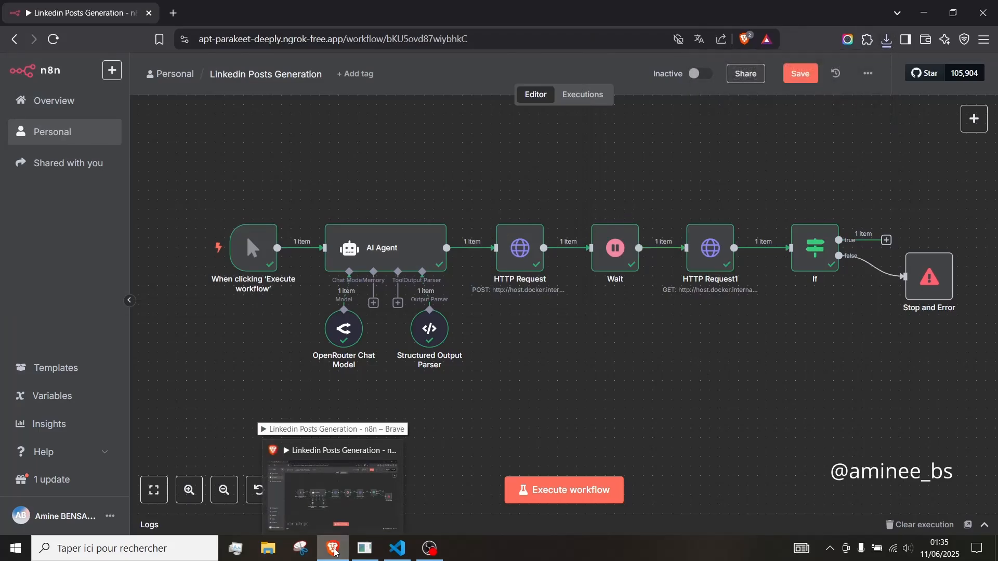
{"action": "left_click", "coordinate": [335, 552]}
{"action": "left_click", "coordinate": [334, 552]}
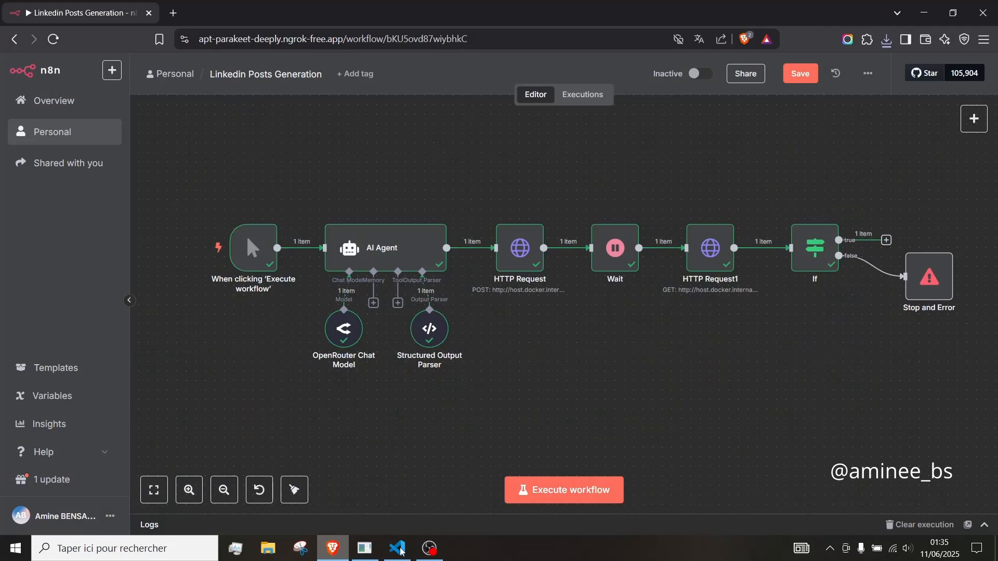
{"action": "mouse_move", "coordinate": [431, 552]}
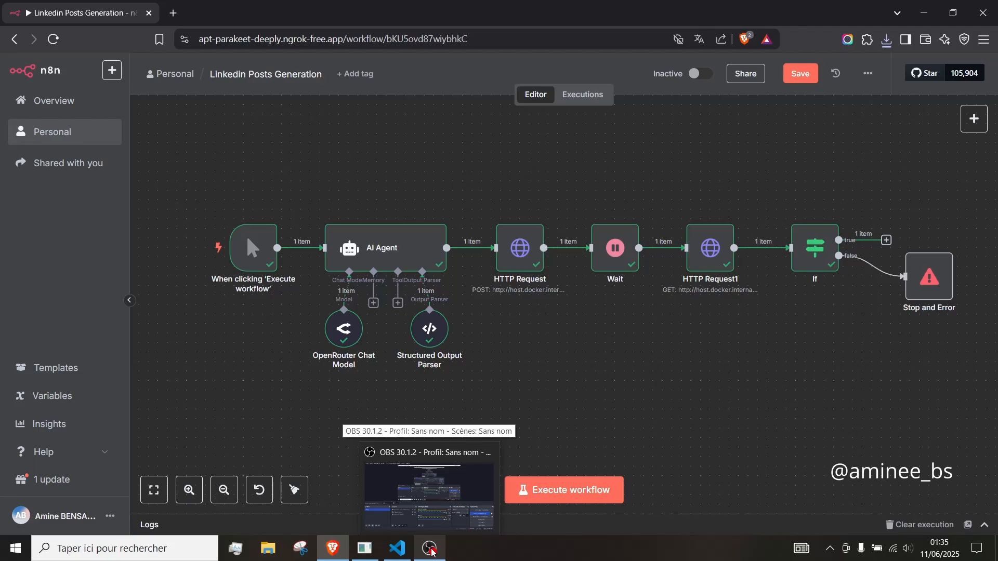
{"action": "left_click", "coordinate": [431, 550]}
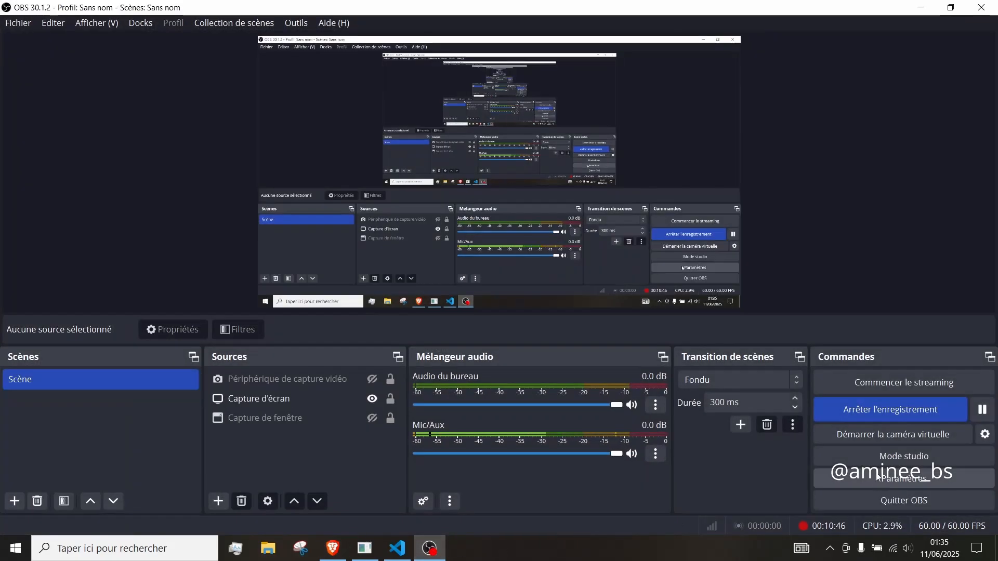